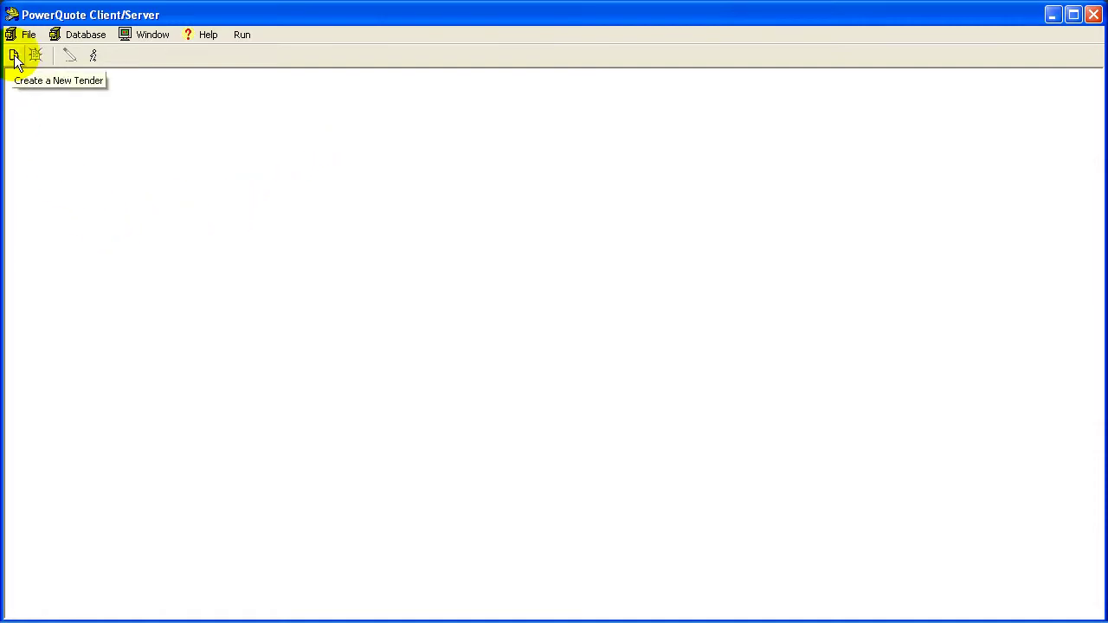
Open the existing estimate E18 for Bedrock County Council.
left_click(34, 57)
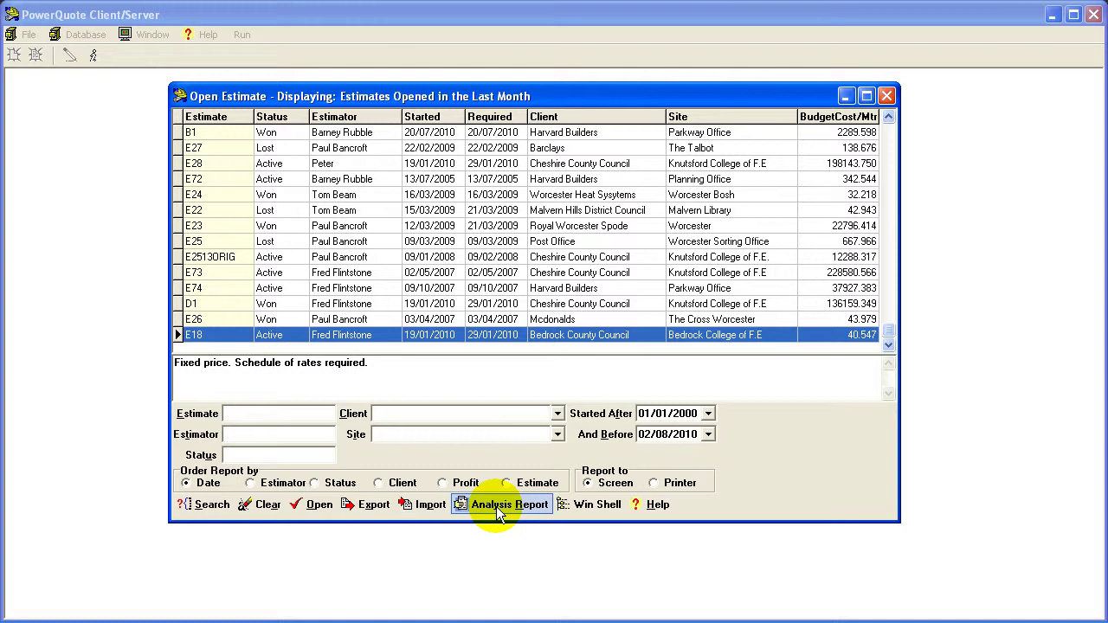
double_click(405, 336)
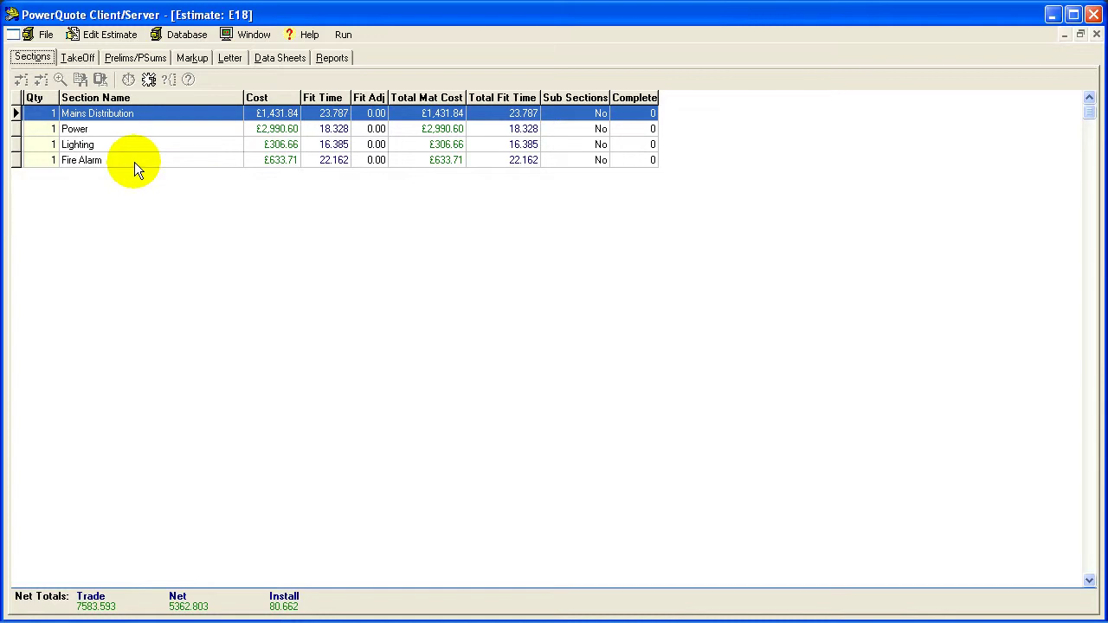
Add a new section with the predefined name Emergency Lighting to the estimate and open its takeoff.
left_click(110, 35)
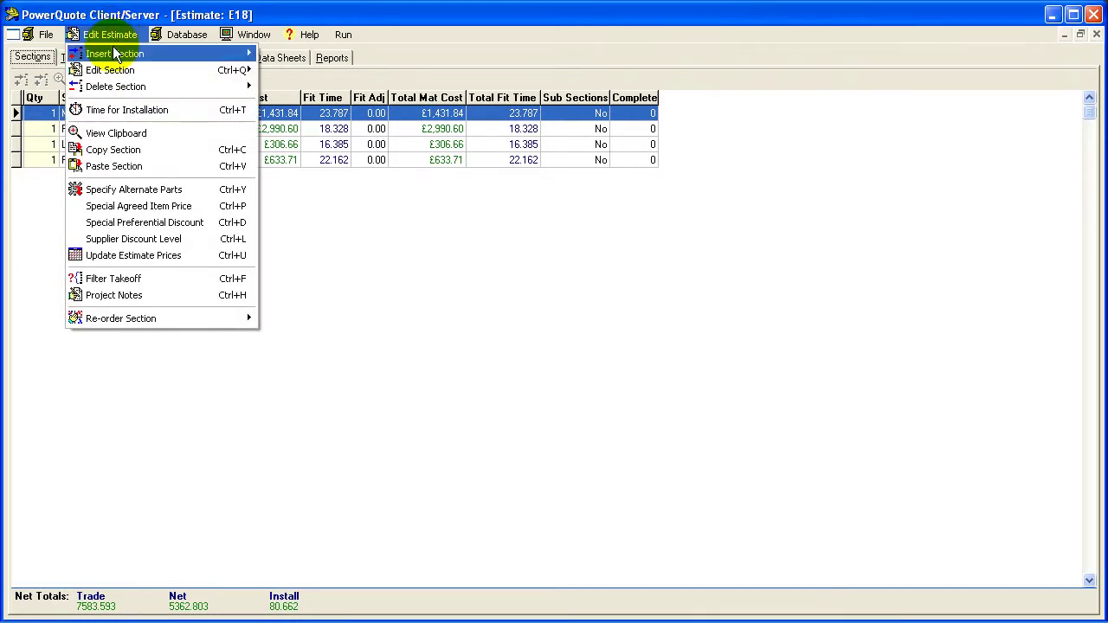
mouse_move(113, 53)
left_click(270, 53)
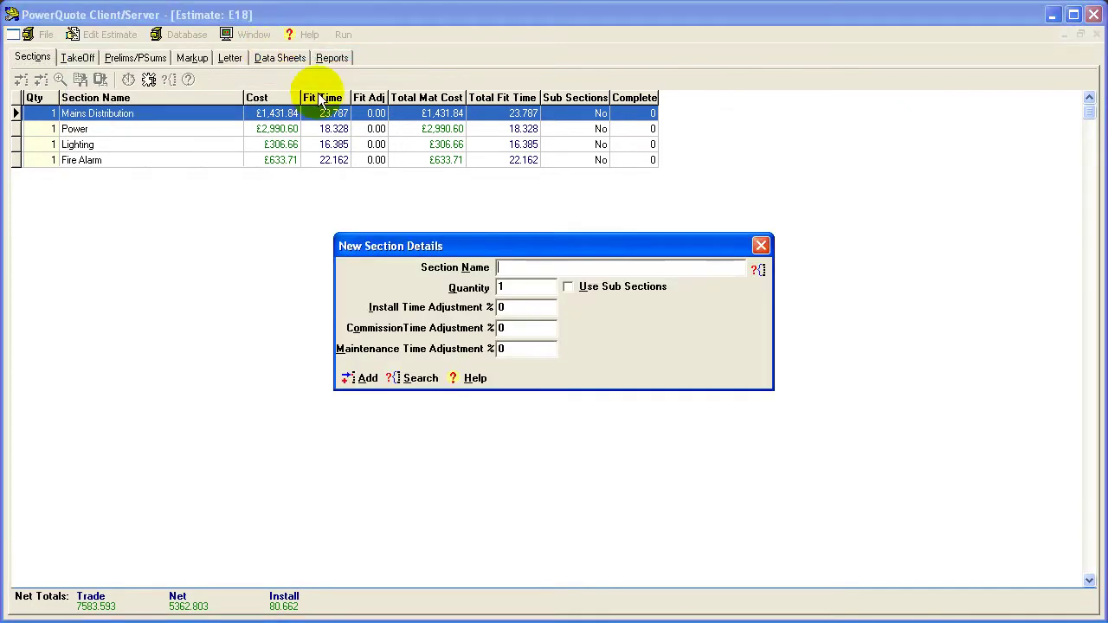
left_click(756, 267)
left_click(606, 321)
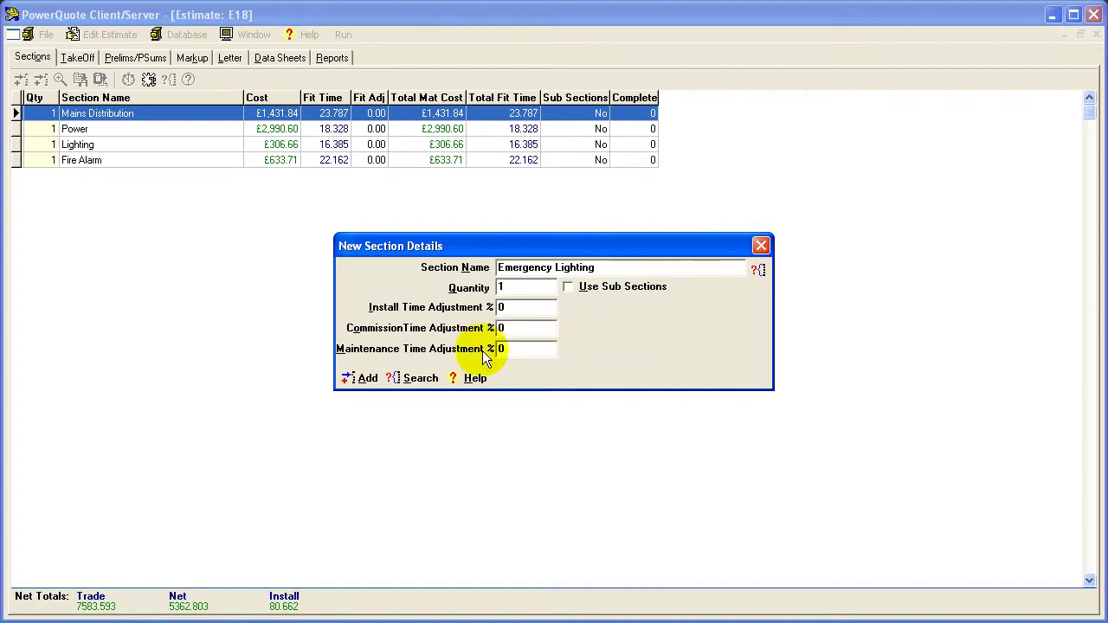
left_click(368, 379)
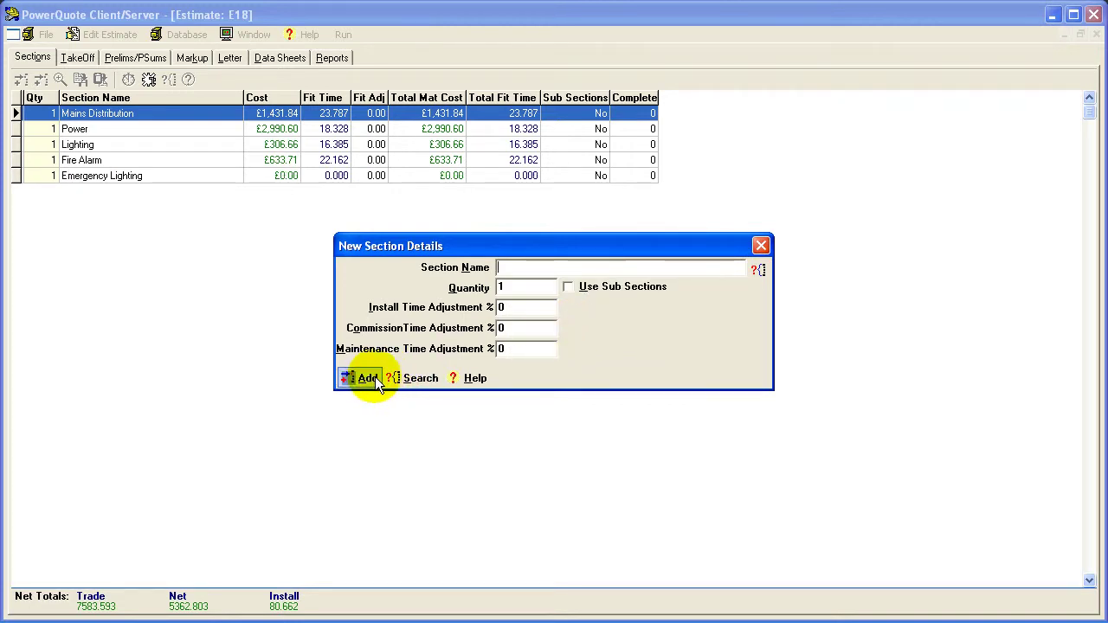
left_click(761, 246)
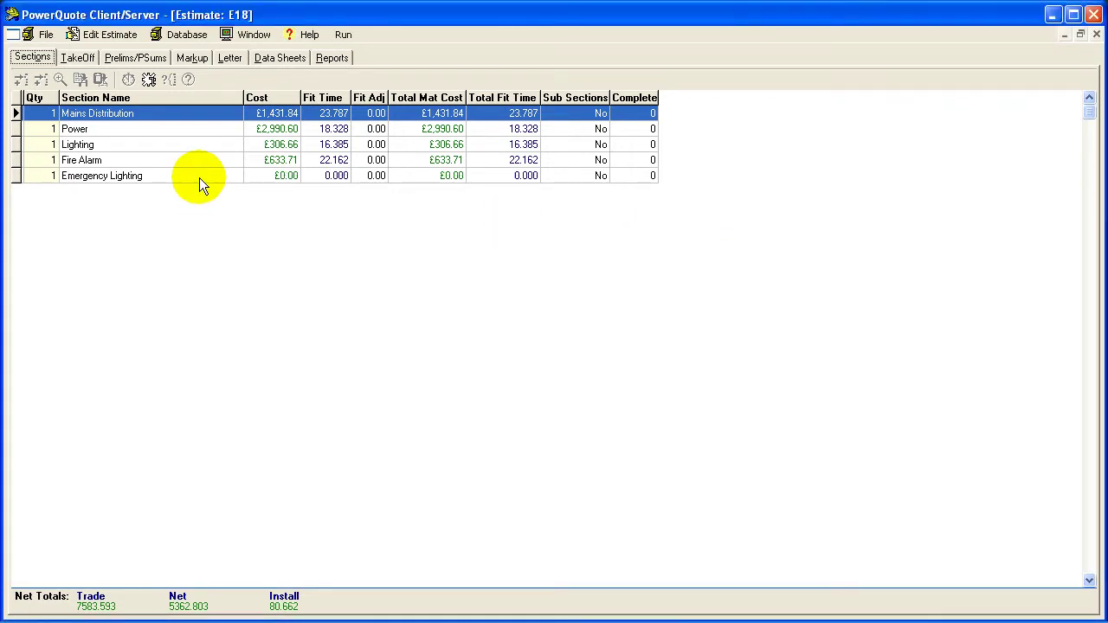
double_click(199, 177)
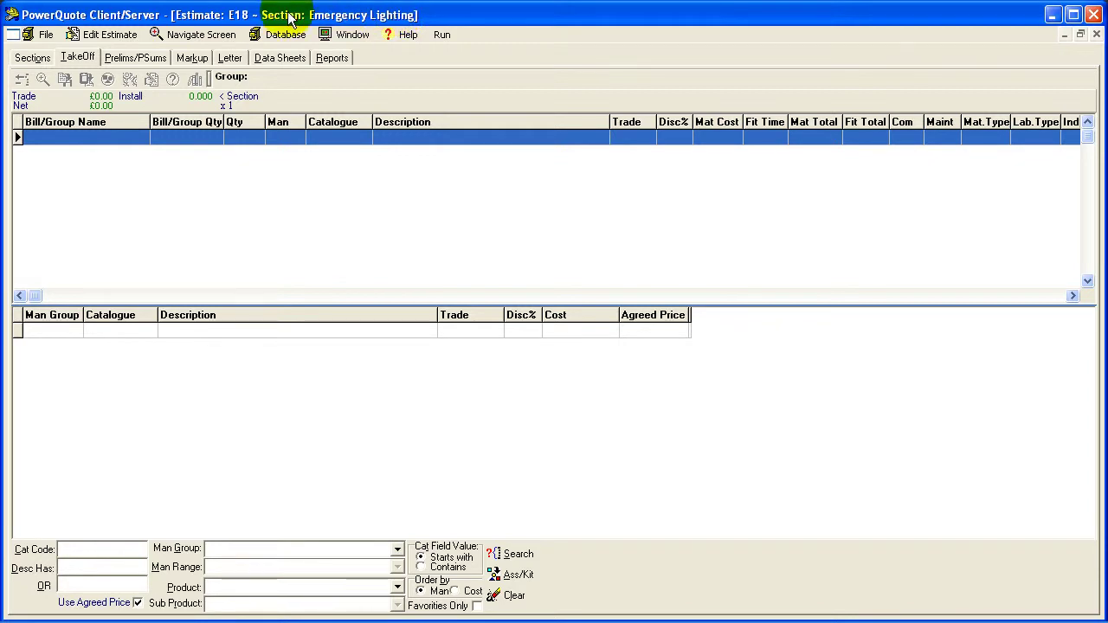
left_click(79, 57)
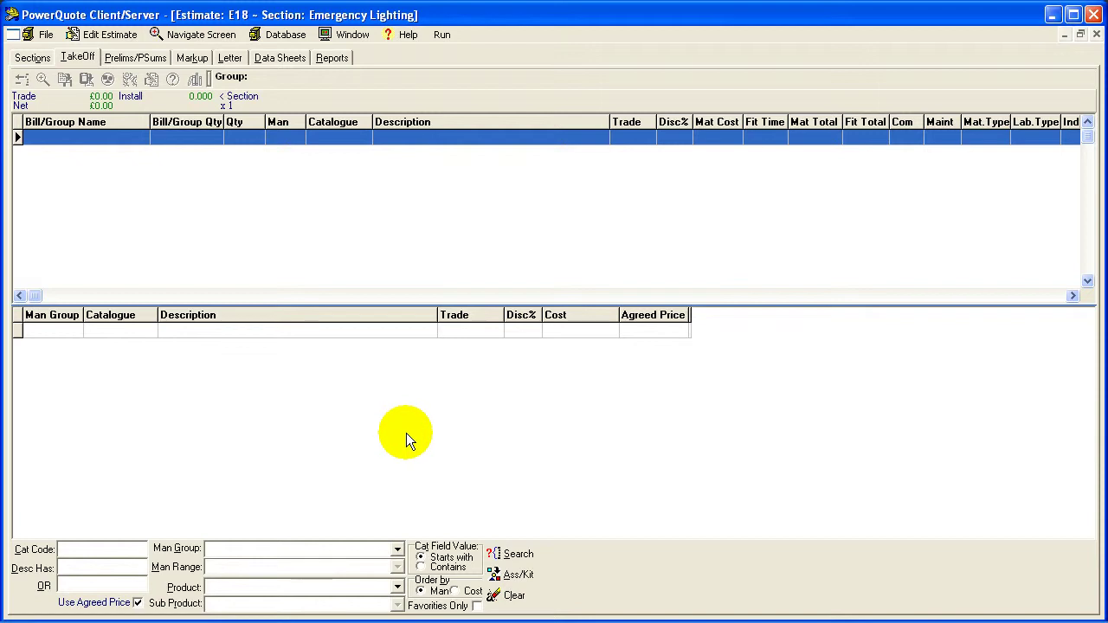
Filter the catalogue items by manufacturer group MK Electric and manufacturer range Logic Plus.
left_click(397, 549)
key("m")
key("k")
left_click(276, 423)
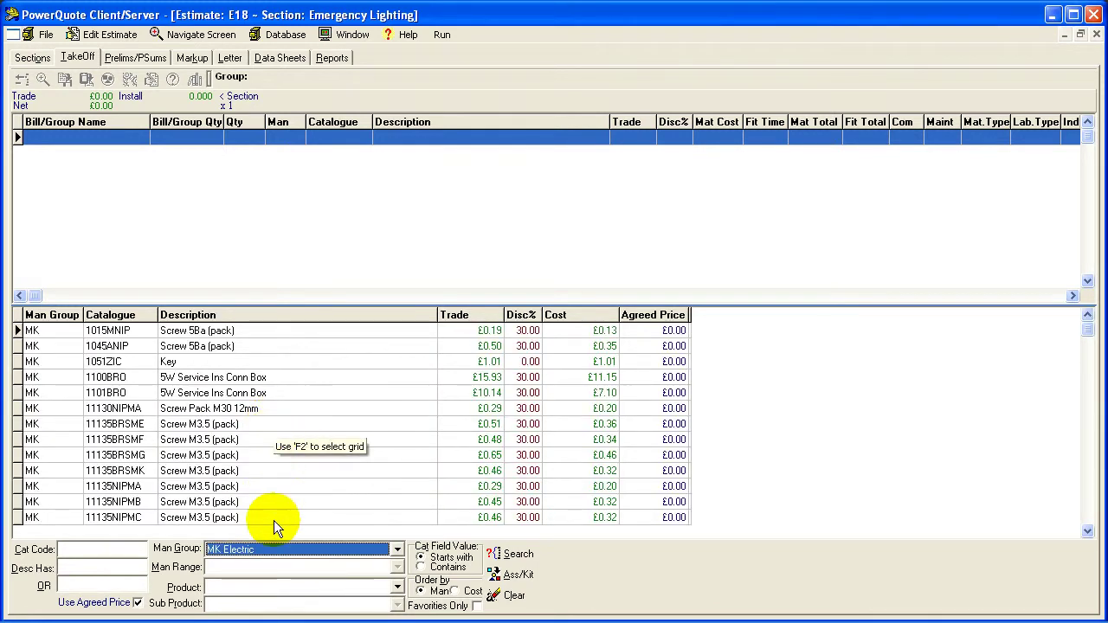
left_click(274, 564)
key("l")
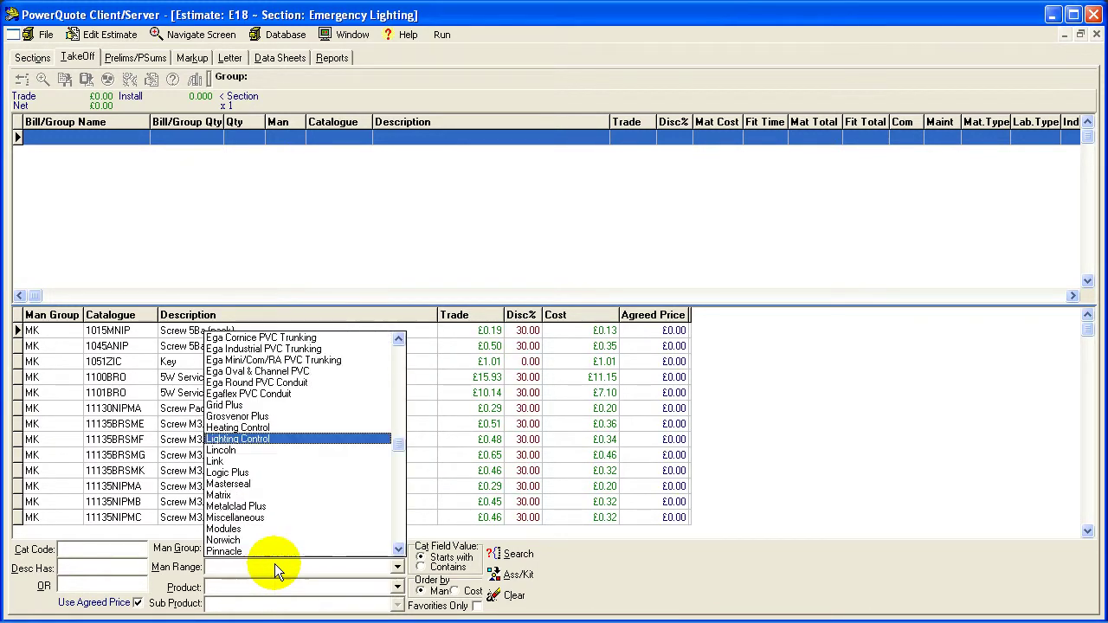
left_click(239, 472)
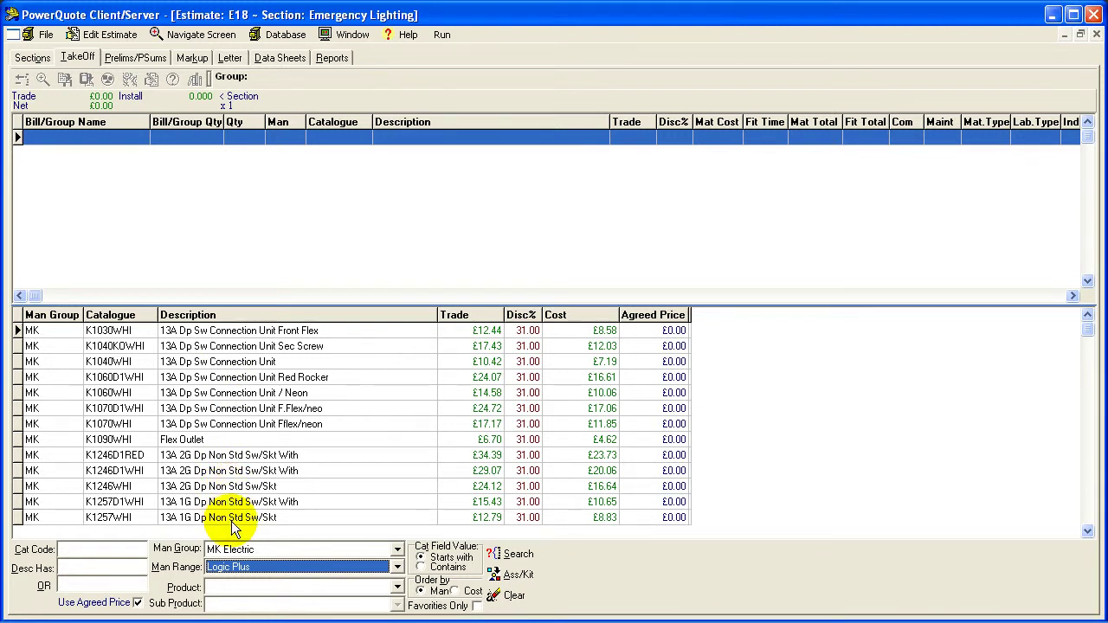
Narrow the catalogue items to product Wiring Accessories and sub product Sockets.
left_click(229, 591)
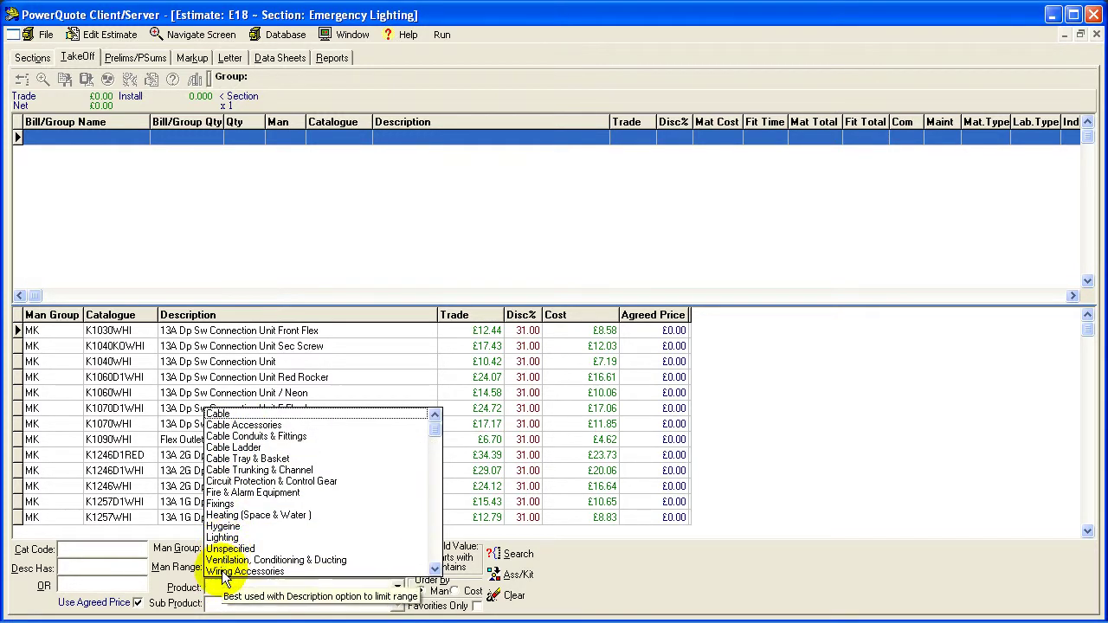
left_click(227, 572)
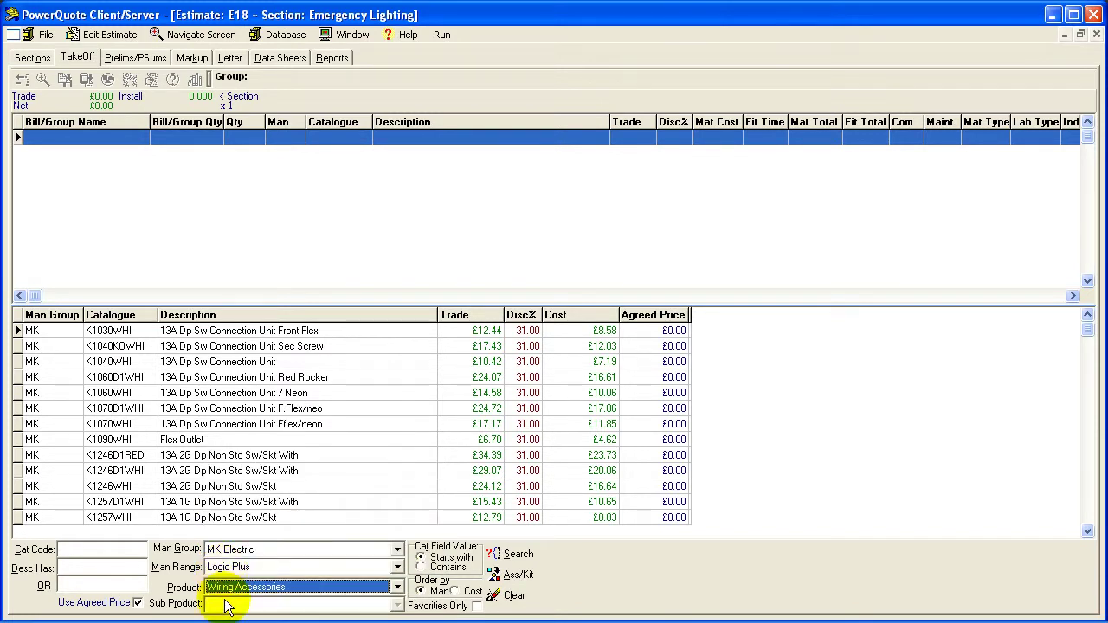
left_click(226, 610)
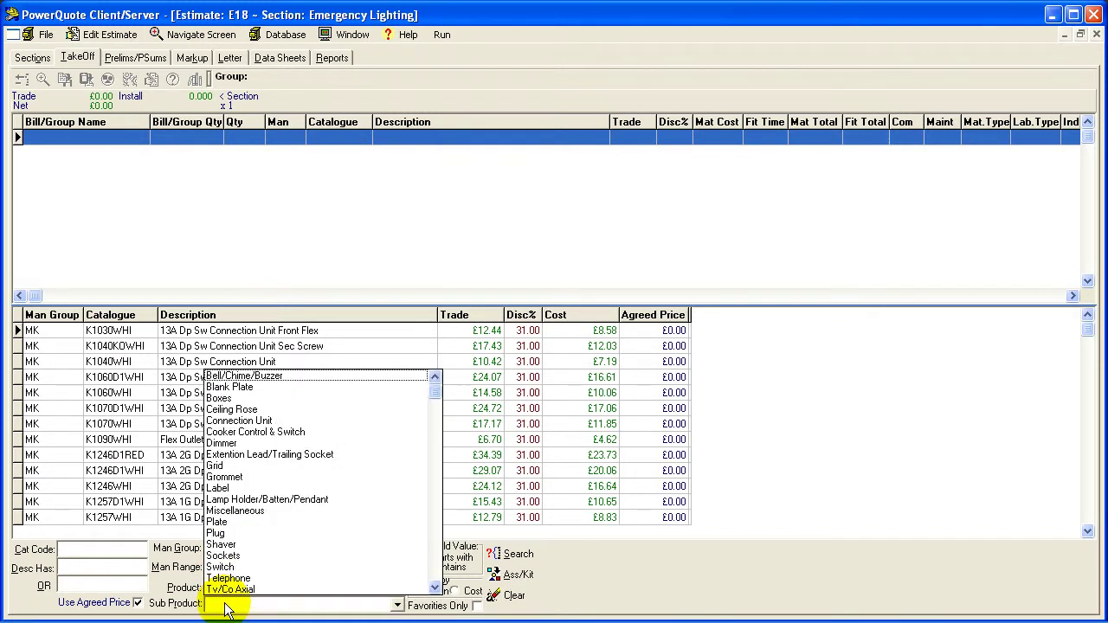
left_click(222, 556)
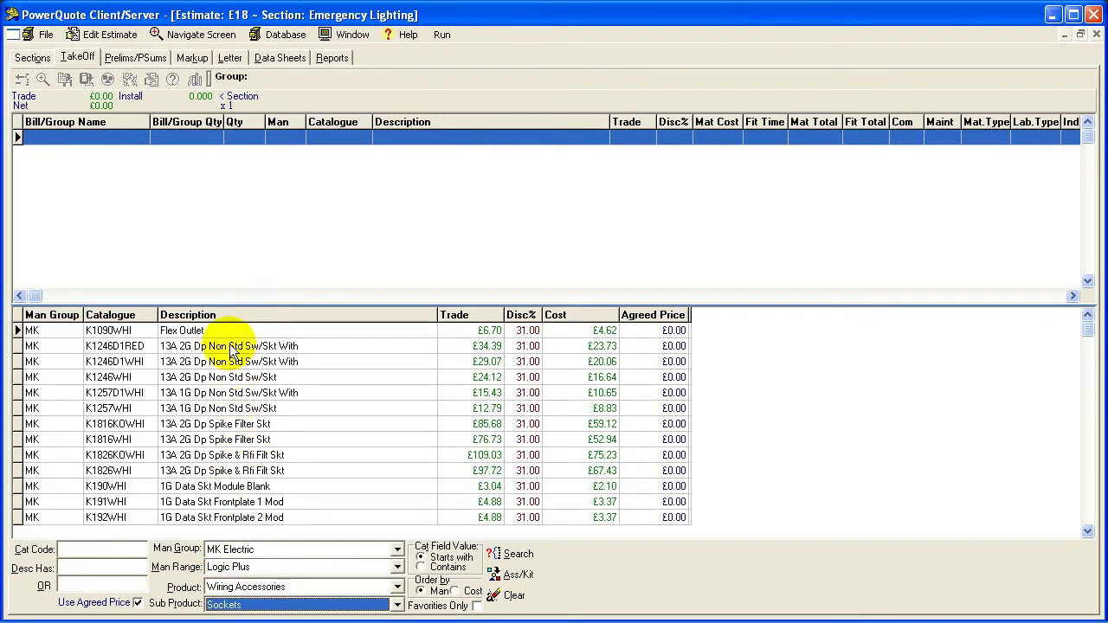
Remove the manufacturer range and group filters and browse the sockets of all manufacturers.
left_click(238, 570)
key("Delete")
left_click(236, 549)
key("Delete")
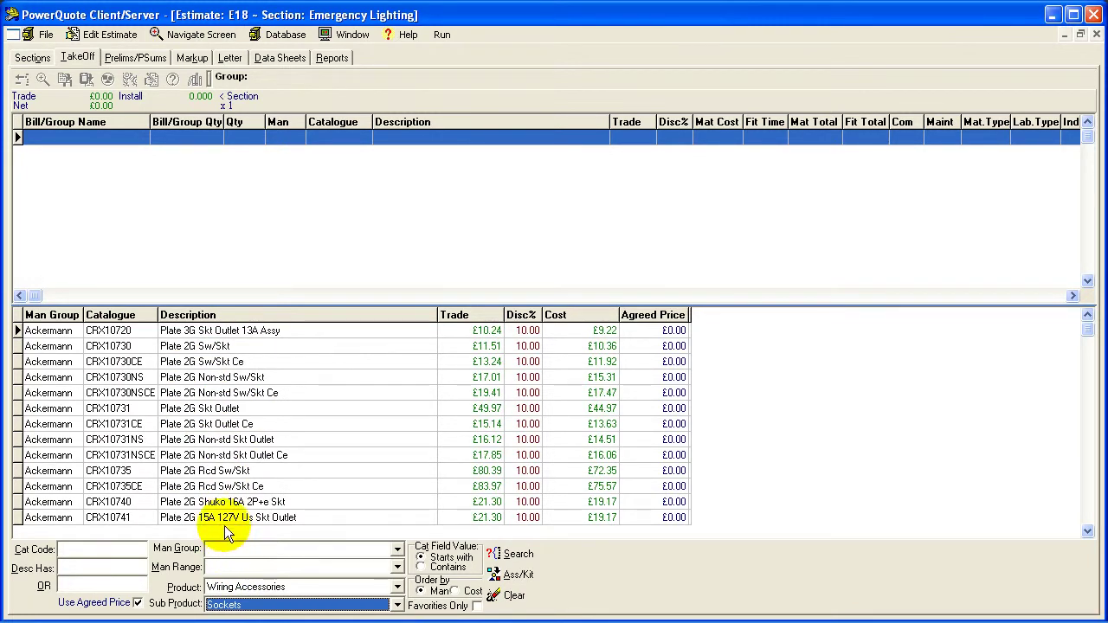
left_click(1089, 529)
left_click_drag(1089, 528, 1089, 528)
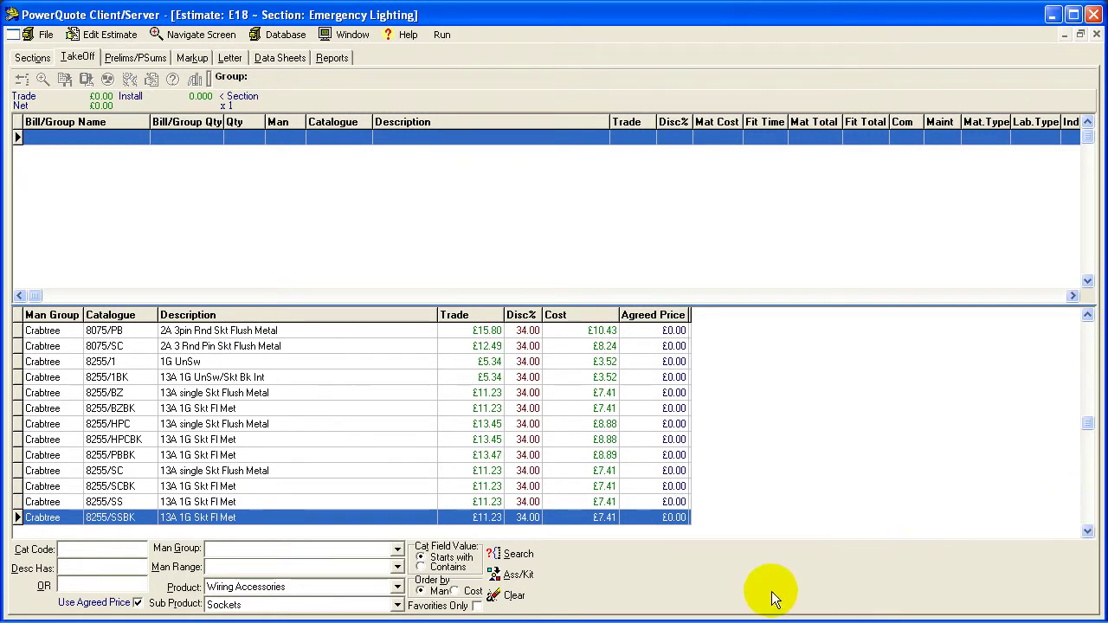
Clear the filters, find catalogue codes starting with E3PP, and add 12 of Thorn item E3PP136 to the takeoff.
left_click(516, 596)
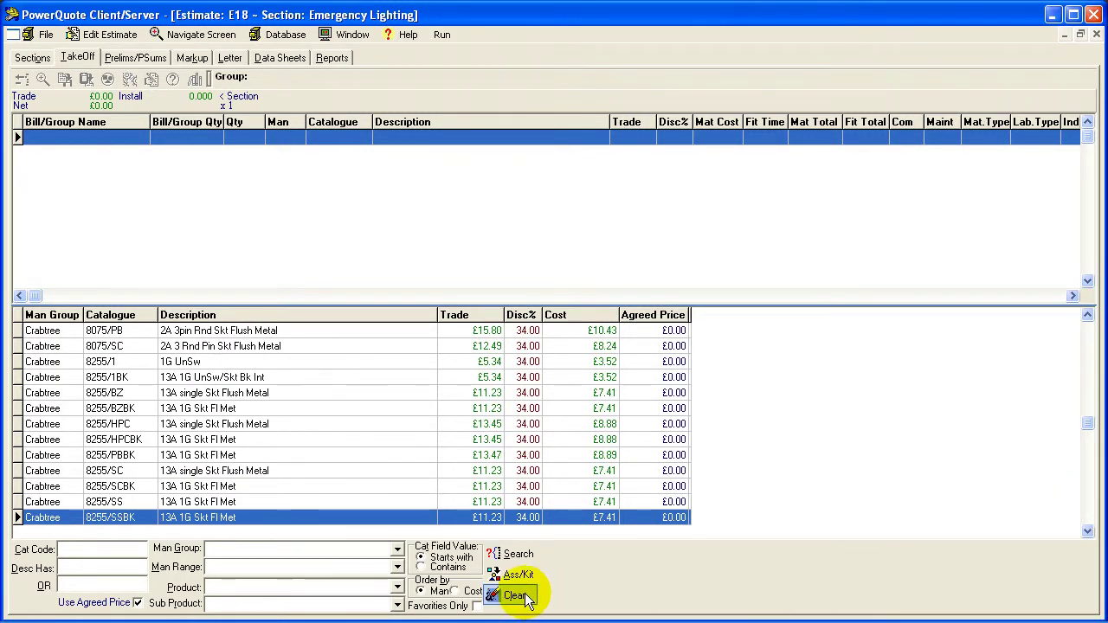
left_click(98, 553)
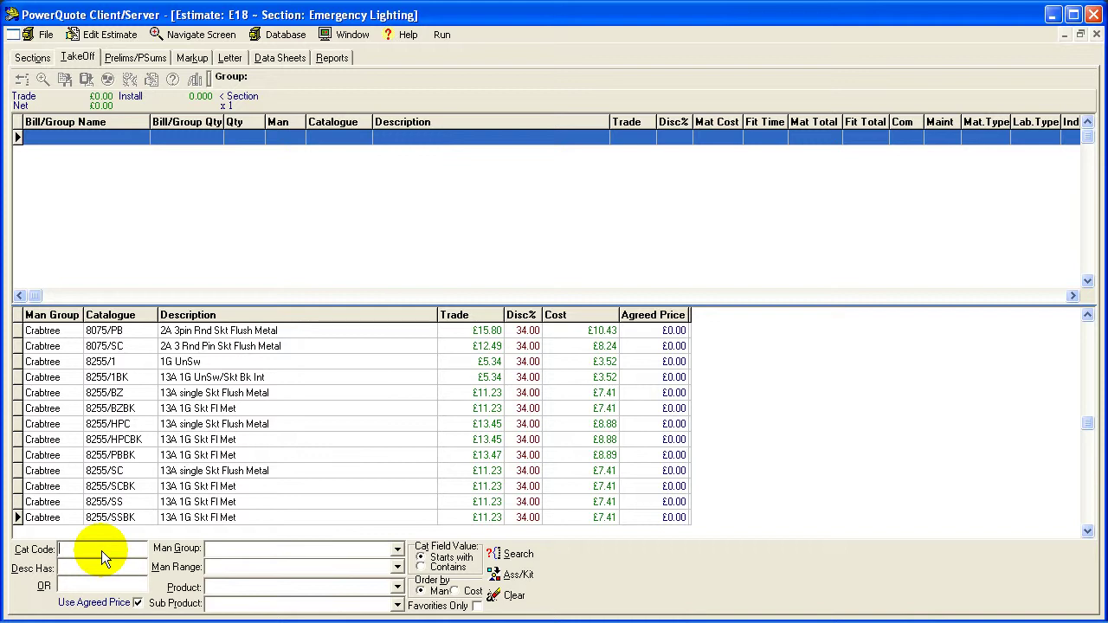
type("E3PP")
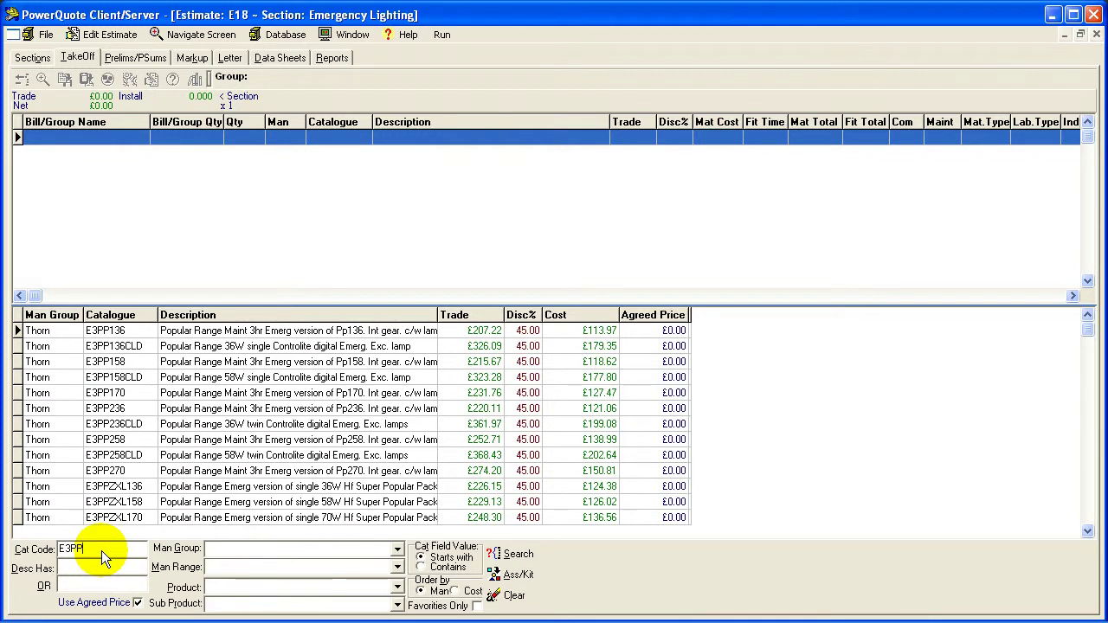
double_click(308, 338)
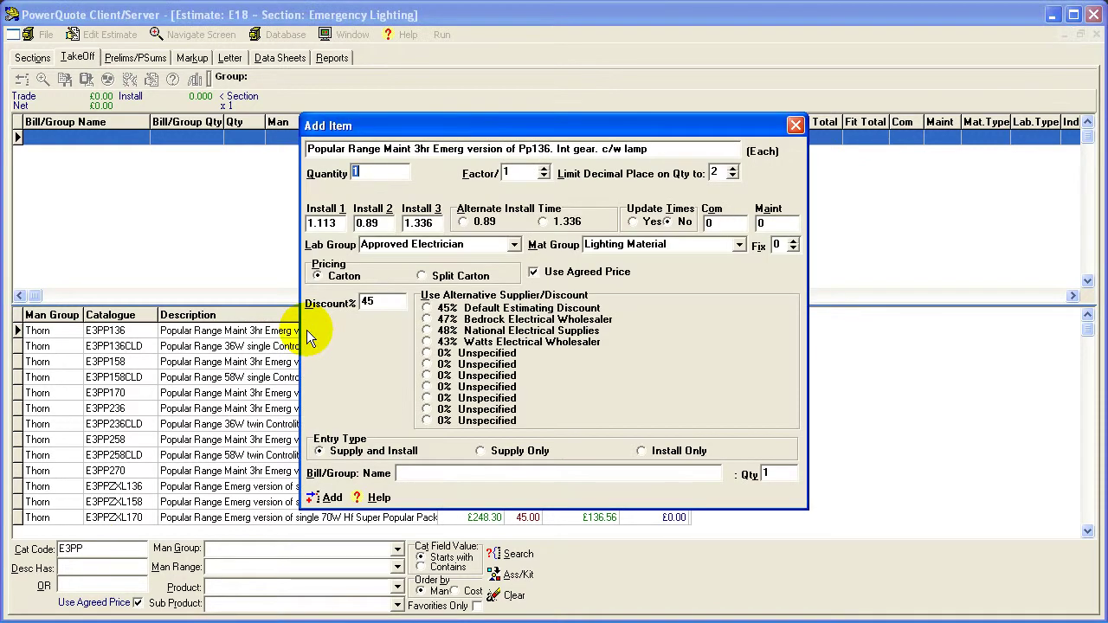
type("12")
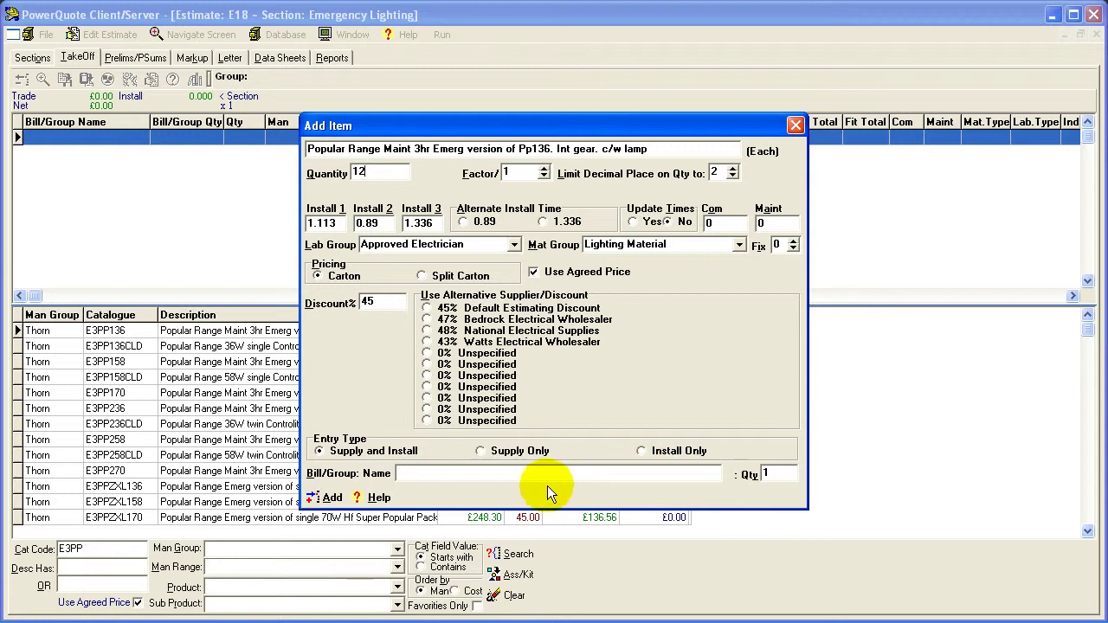
left_click(333, 498)
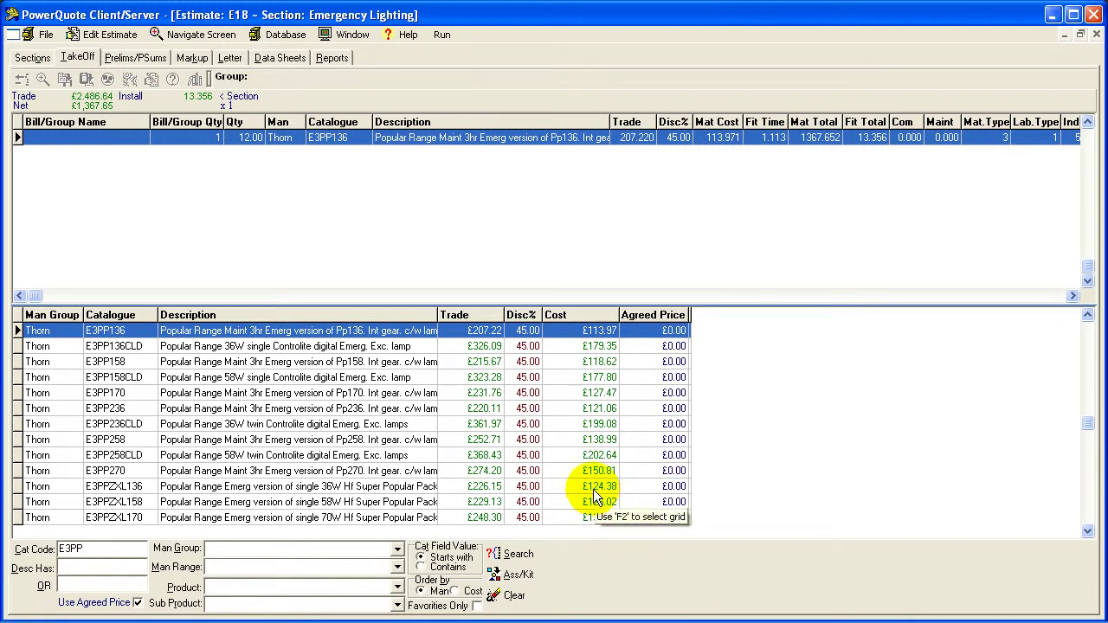
Clear the filters and search for items whose description has Fan,100,axial, ordering the results by cost.
left_click(505, 596)
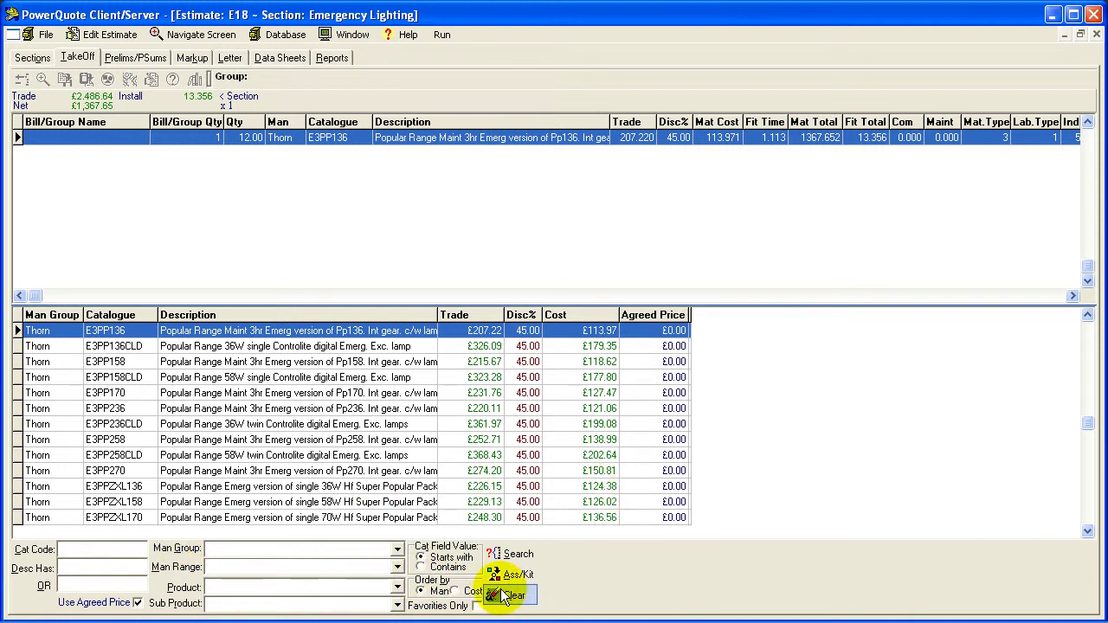
left_click(63, 573)
type("Fa 100")
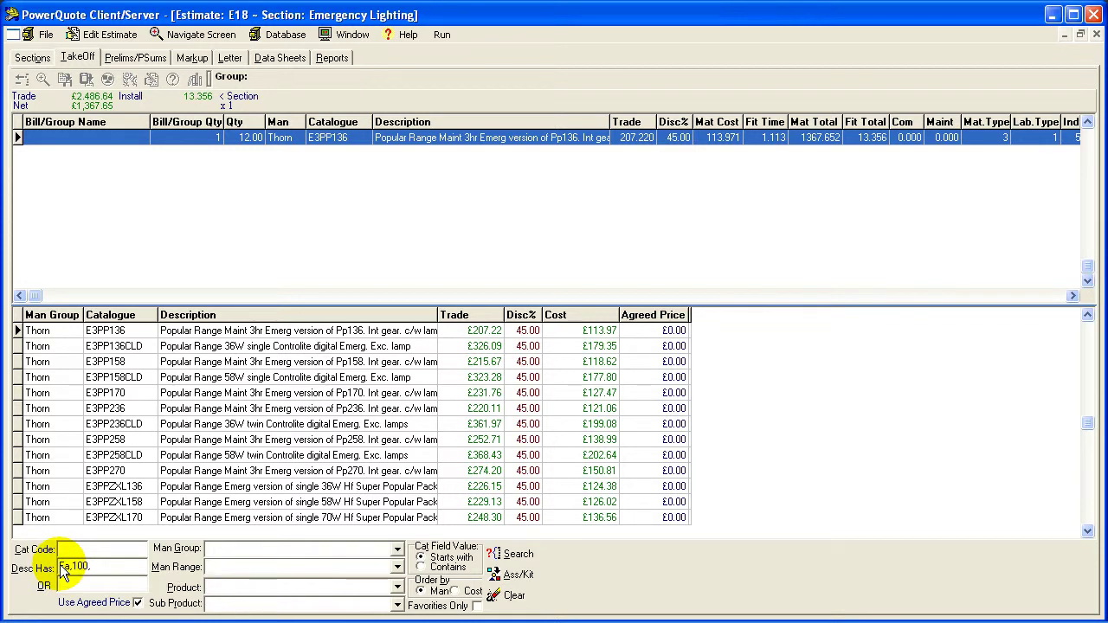
type(" axial")
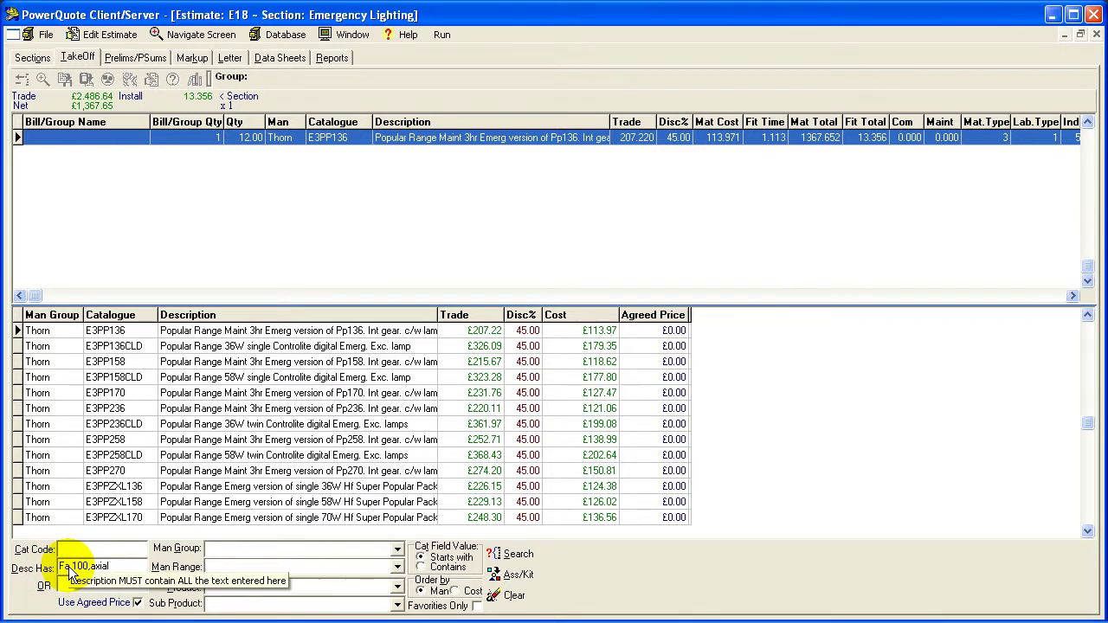
left_click(67, 568)
type("r")
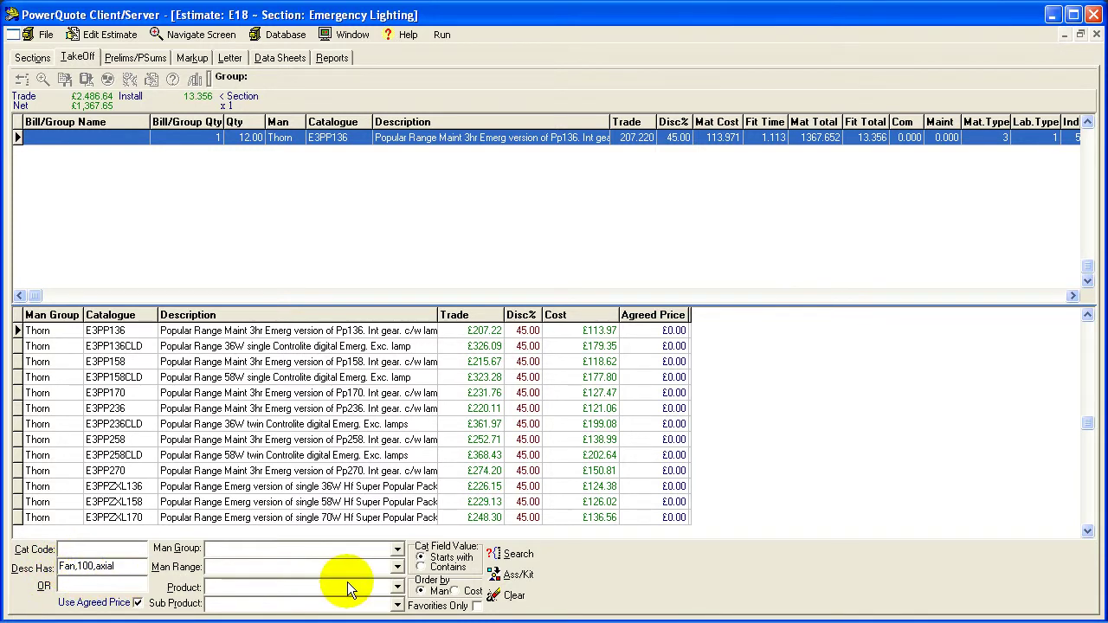
left_click(511, 555)
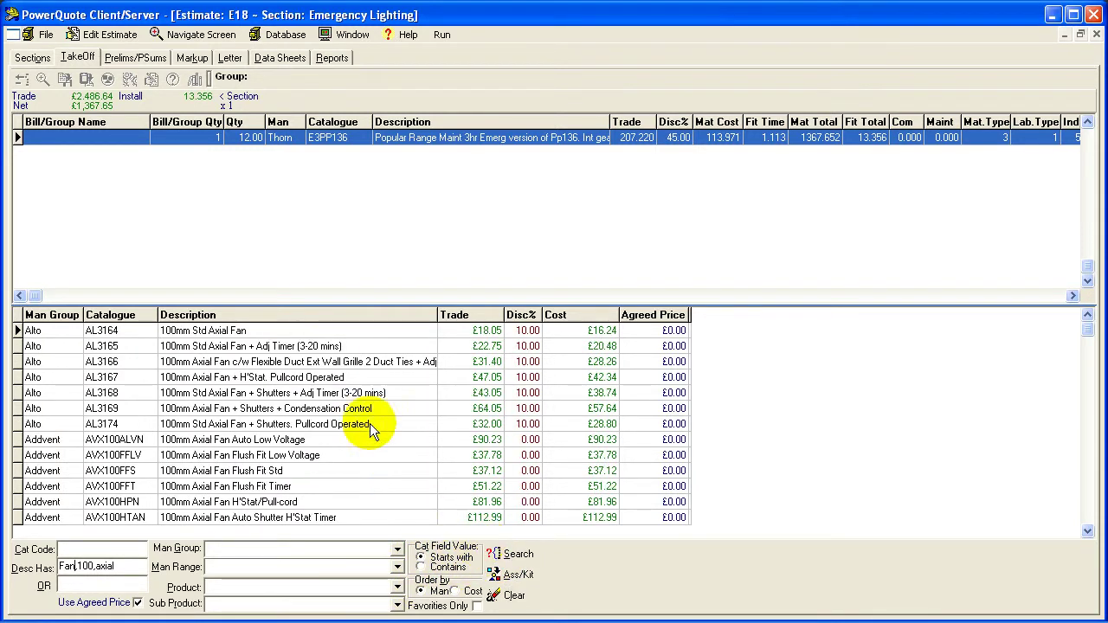
left_click(454, 592)
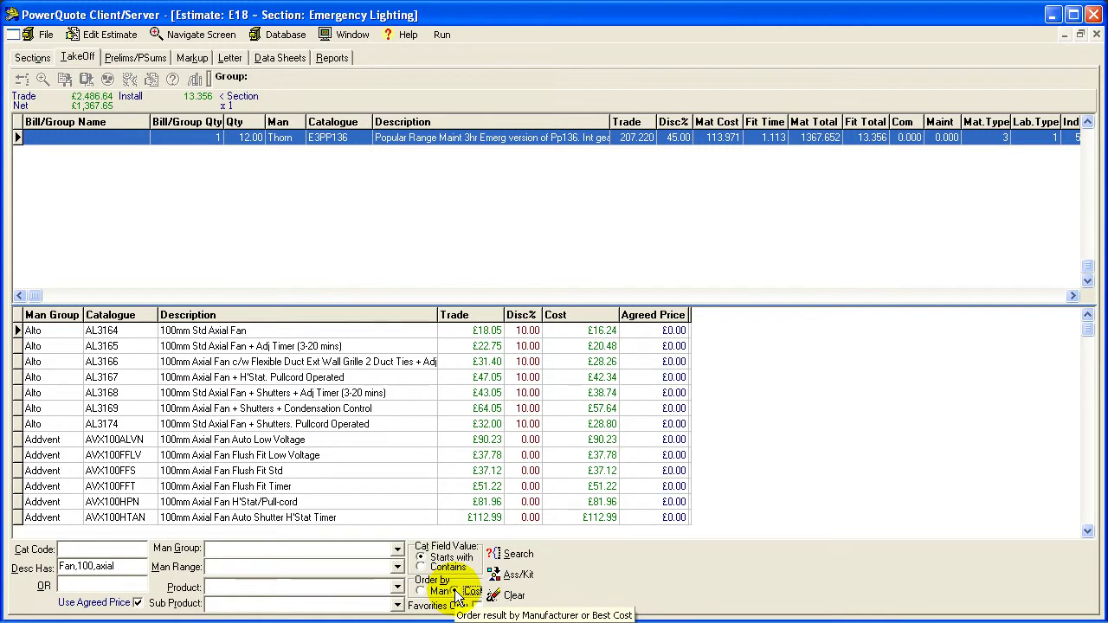
left_click(510, 556)
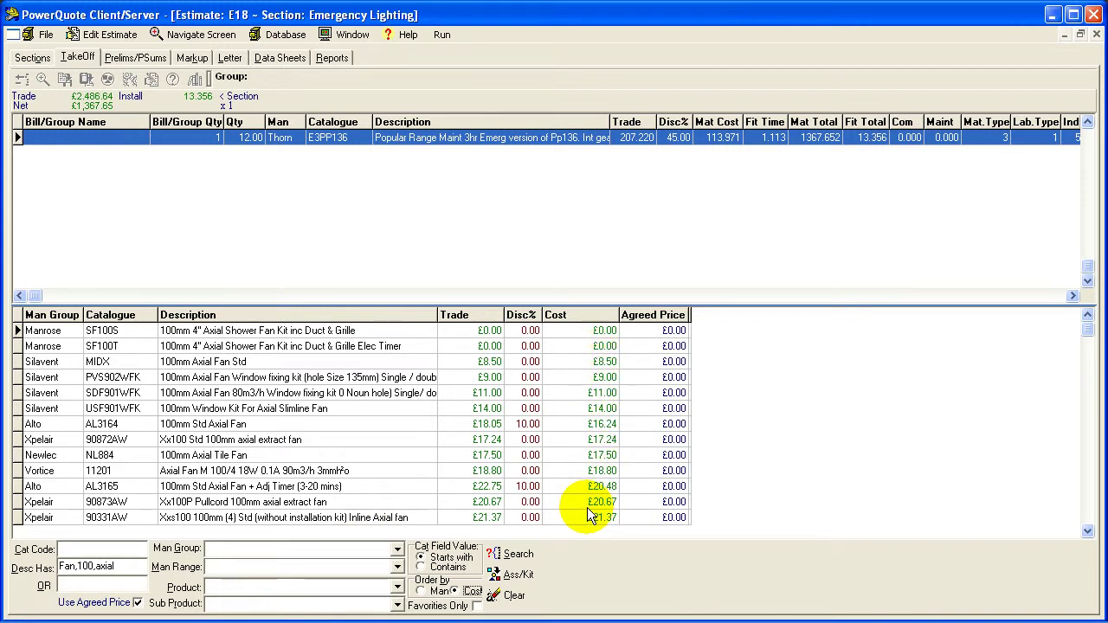
Add the assembly Grid Switch - 6W (4x1W 2x2W Sw) Flush Mounted to the takeoff with a quantity of 2.
left_click(523, 576)
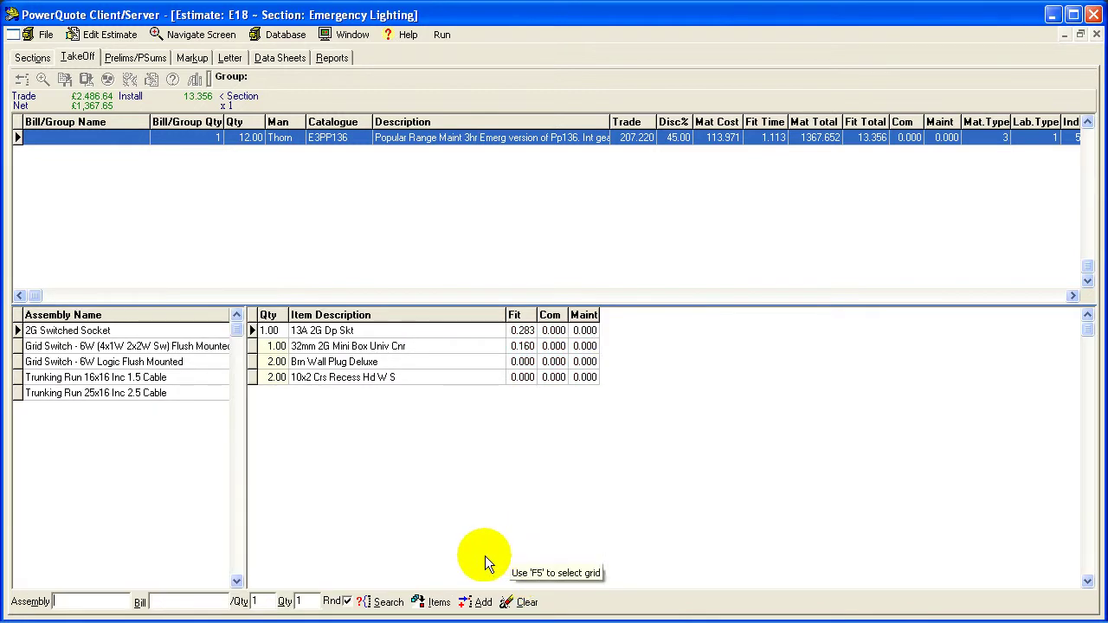
left_click(132, 348)
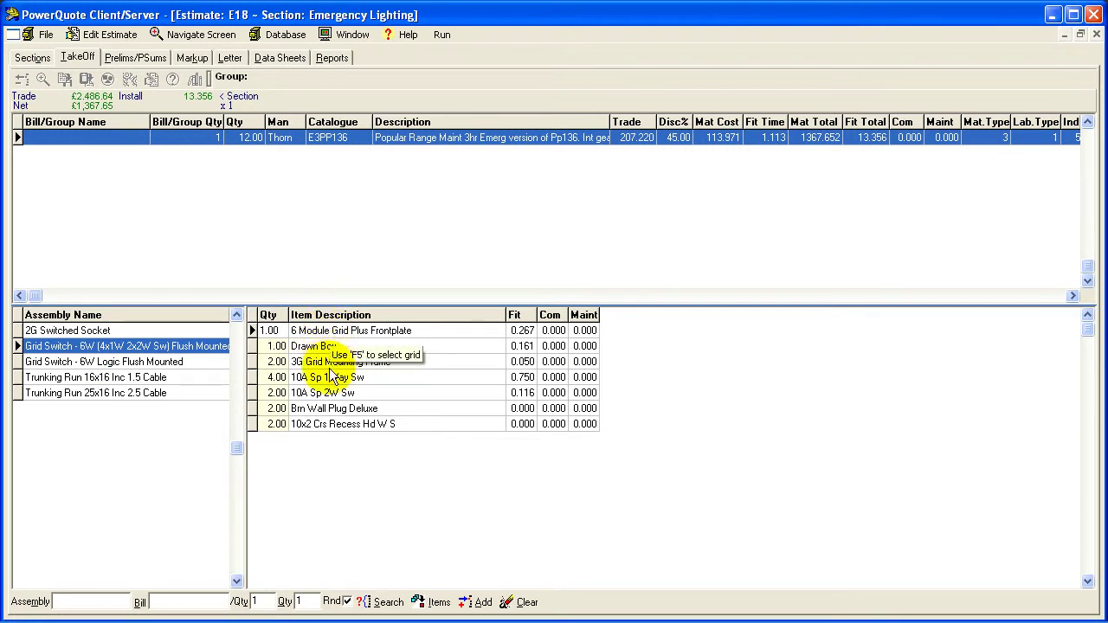
left_click(308, 602)
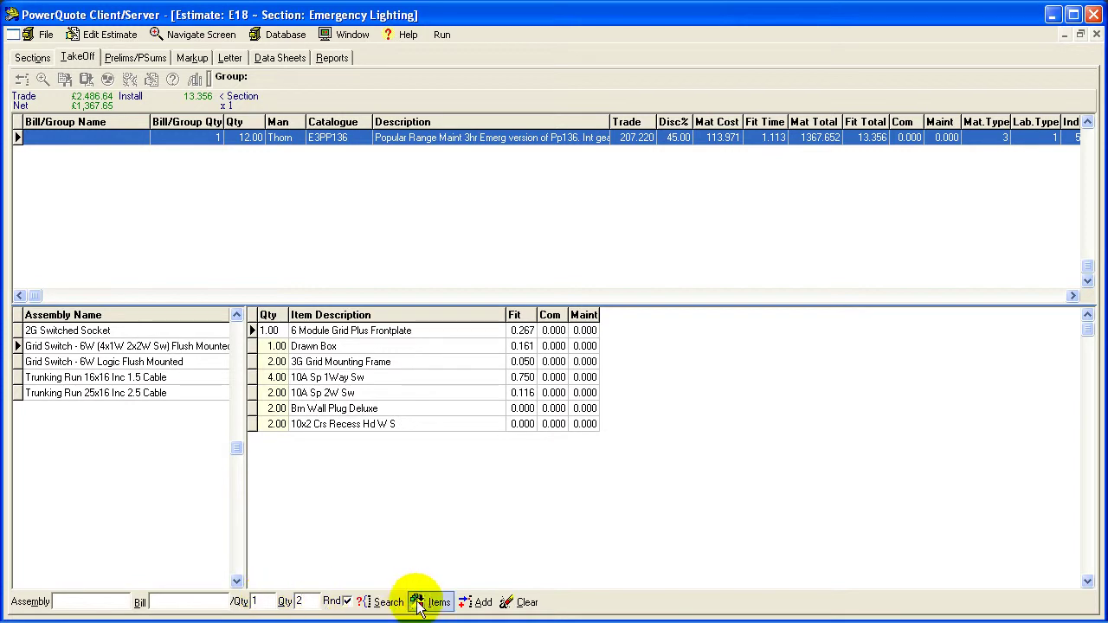
left_click(472, 603)
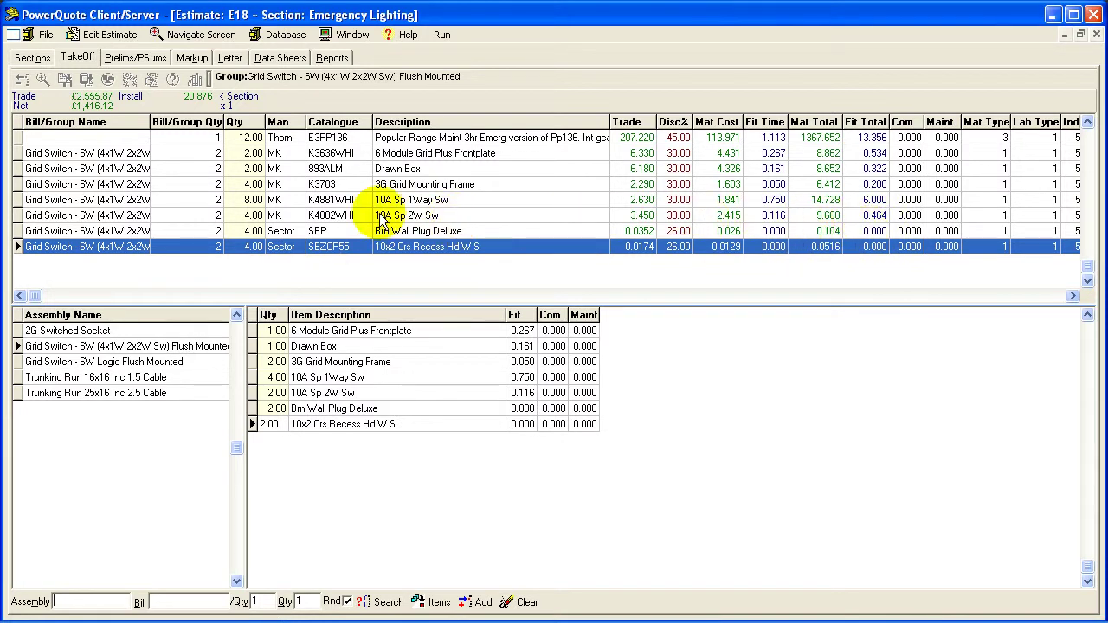
Add the assembly Trunking Run 16x16 Inc 1.5 Cable to the takeoff with a quantity of 25.
left_click(176, 380)
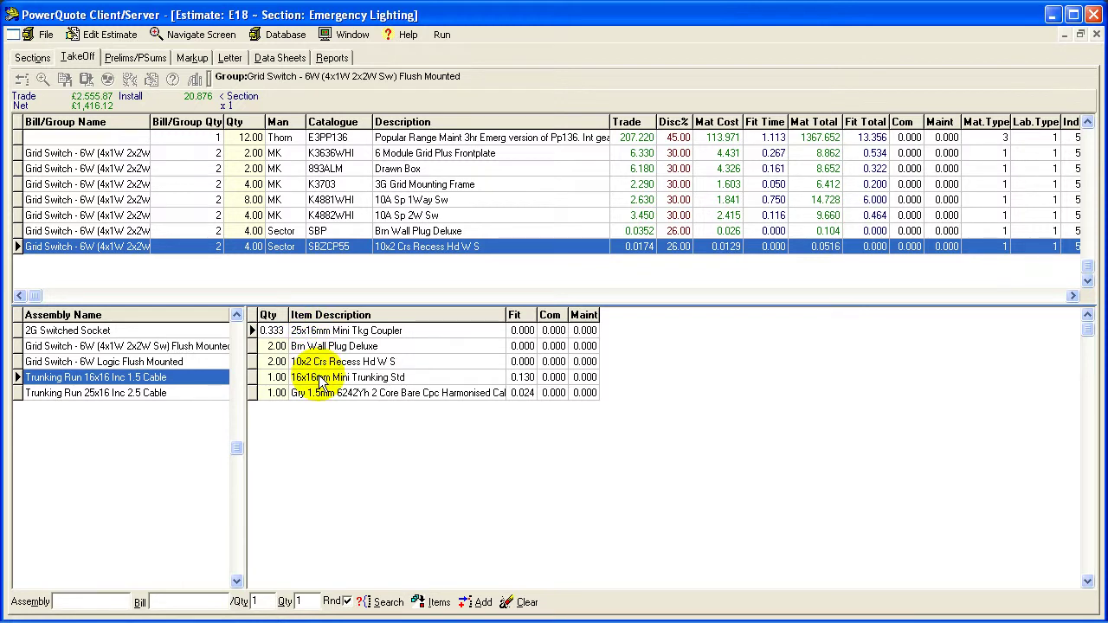
left_click(303, 601)
type("25")
left_click(462, 604)
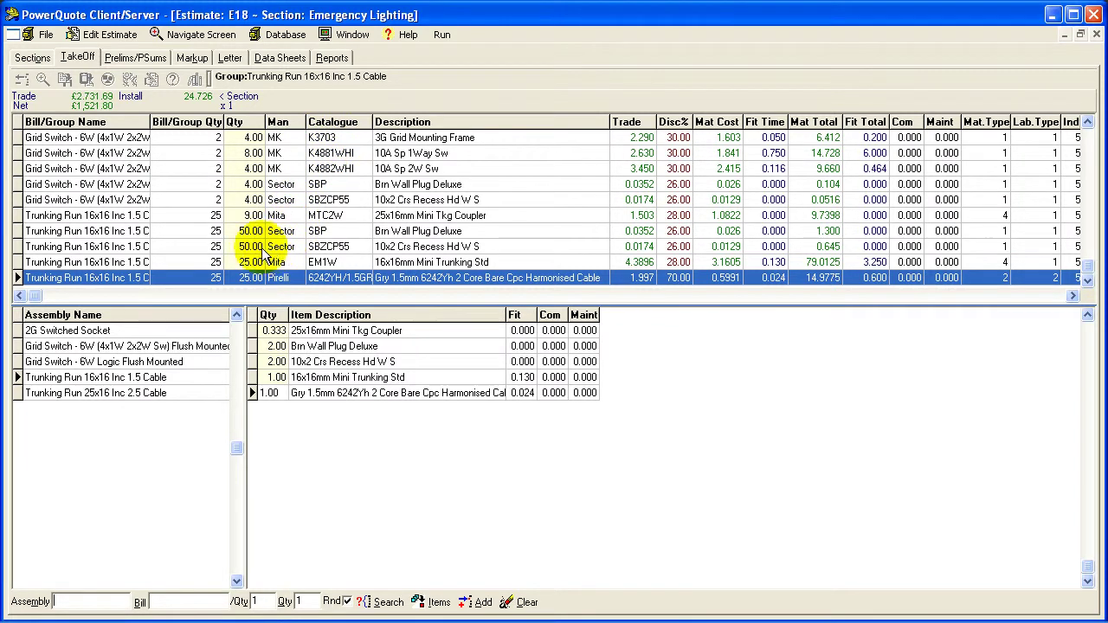
left_click(26, 154)
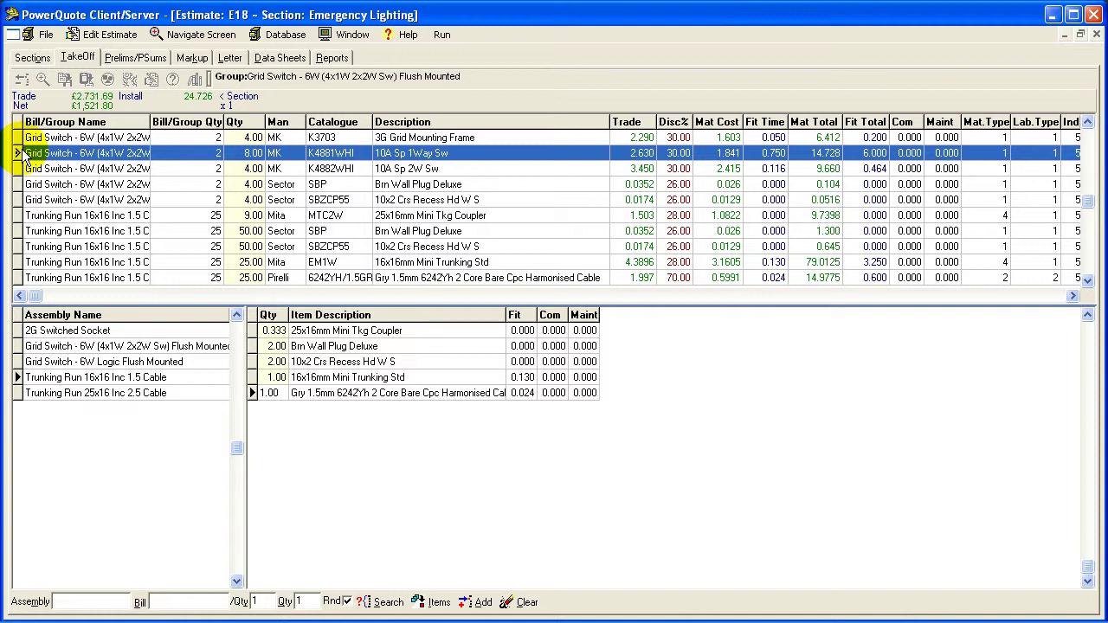
Return to the section list, open estimate E26 as well, and tile the two estimates one above the other.
left_click(33, 58)
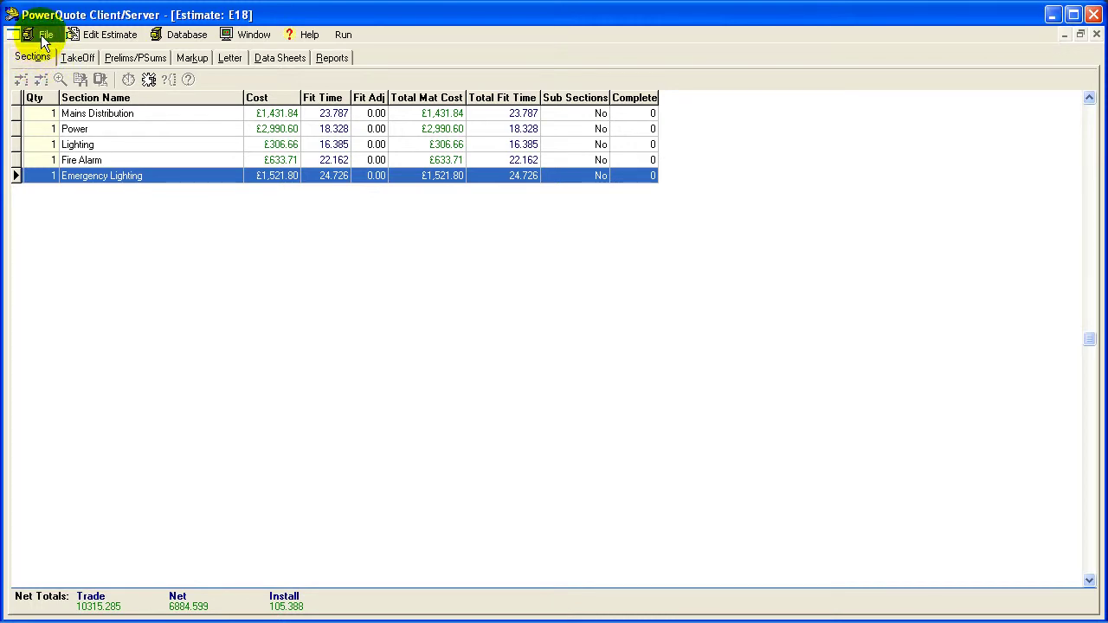
left_click(44, 36)
left_click(42, 69)
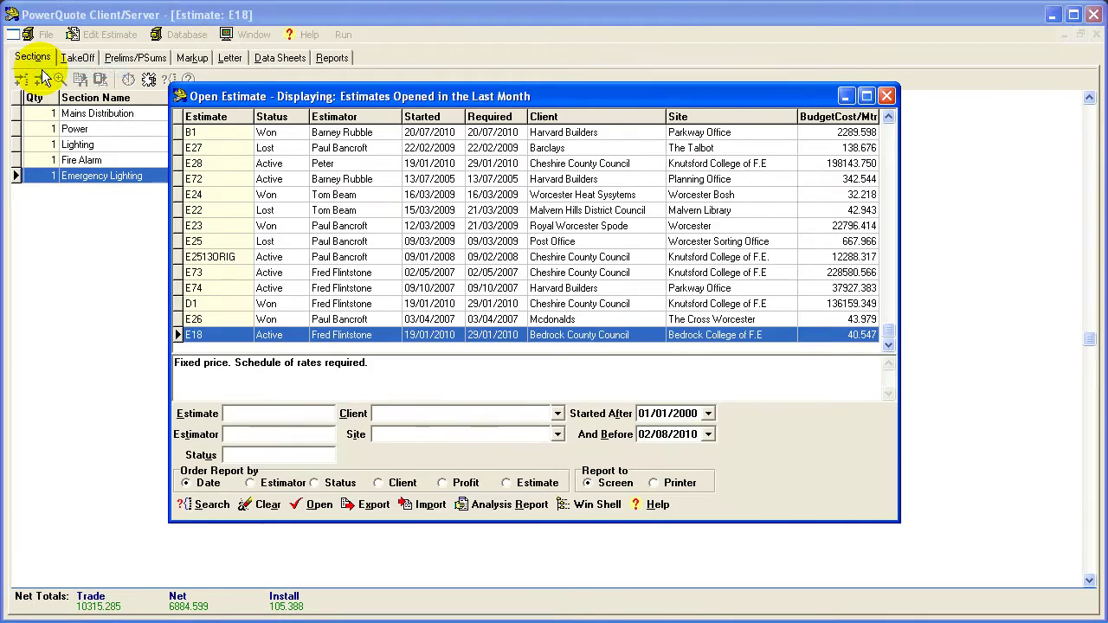
double_click(194, 319)
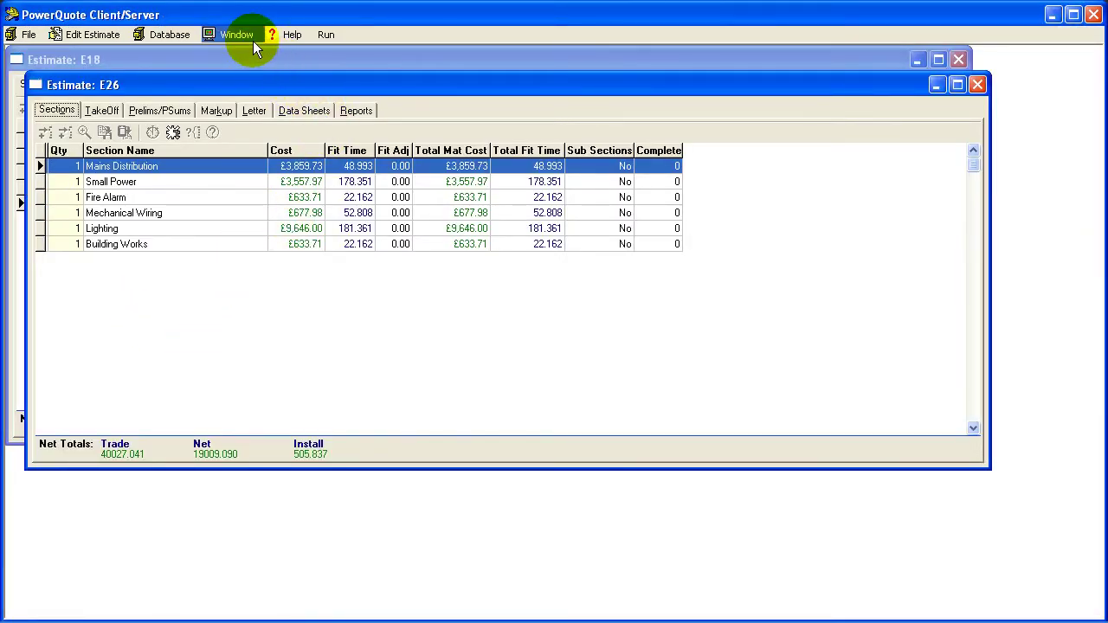
left_click(248, 40)
left_click(245, 55)
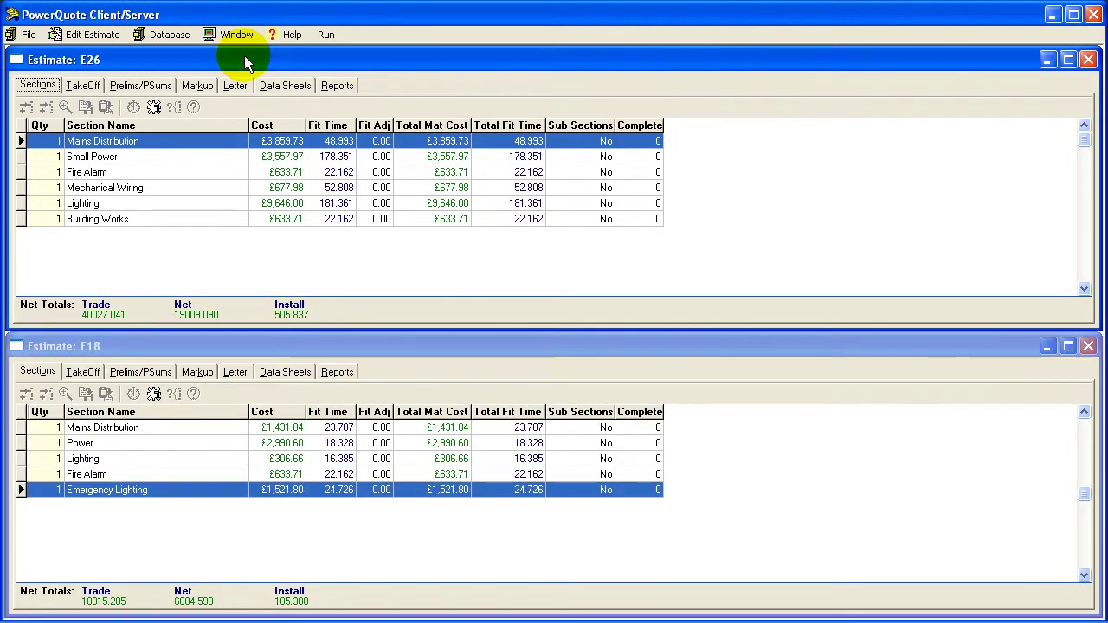
left_click(239, 84)
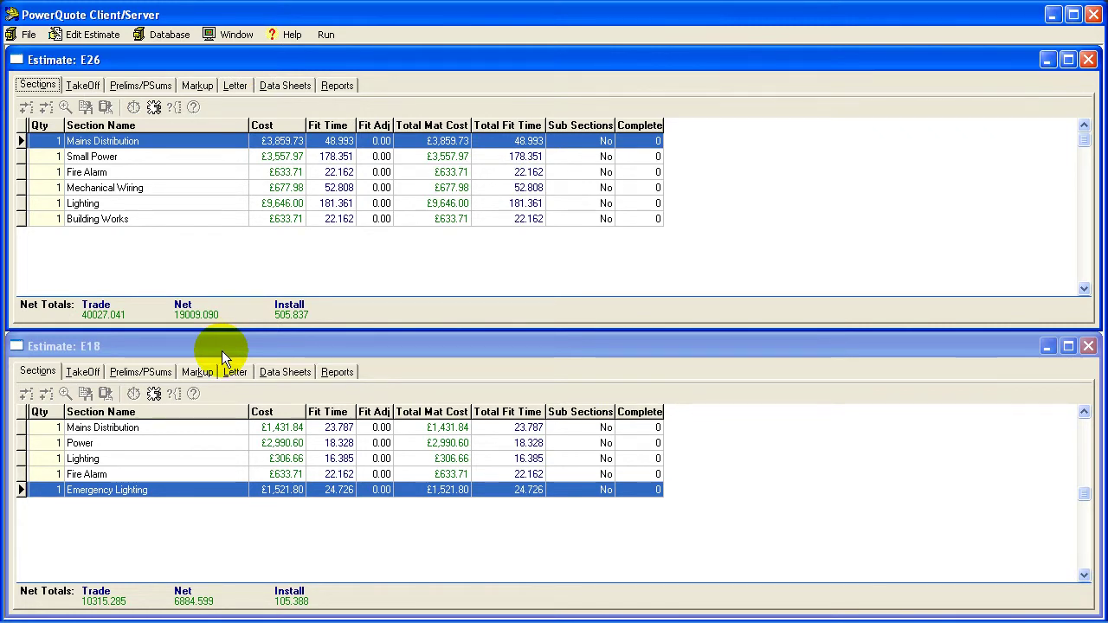
Copy the Fire Alarm section of E18 and paste it into the Fire Alarm section of E26 using the current times.
left_click(149, 476)
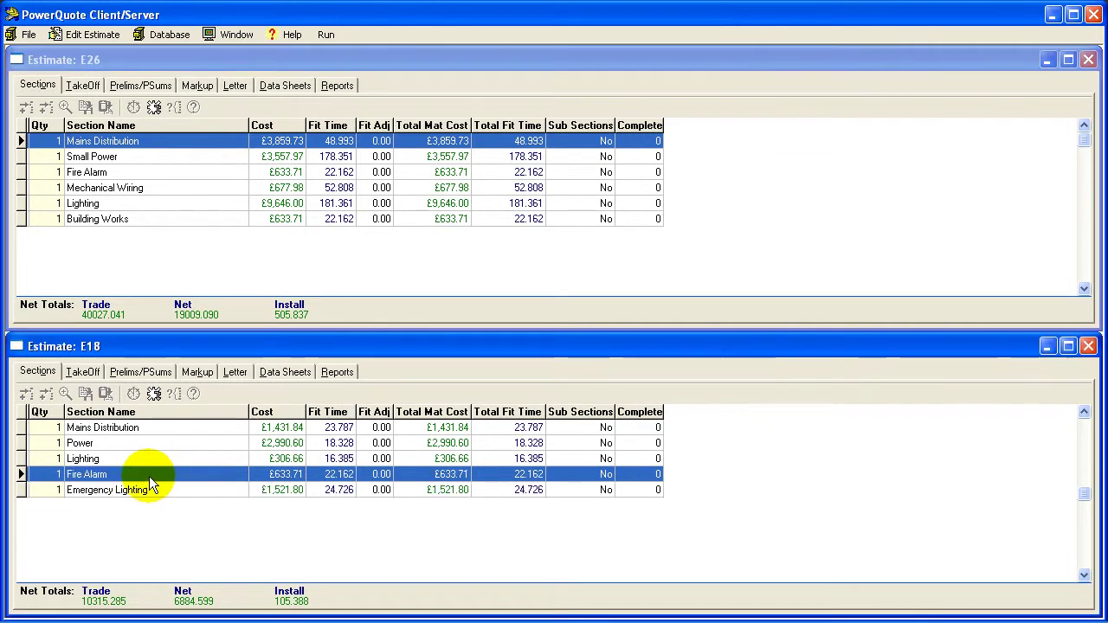
right_click(150, 478)
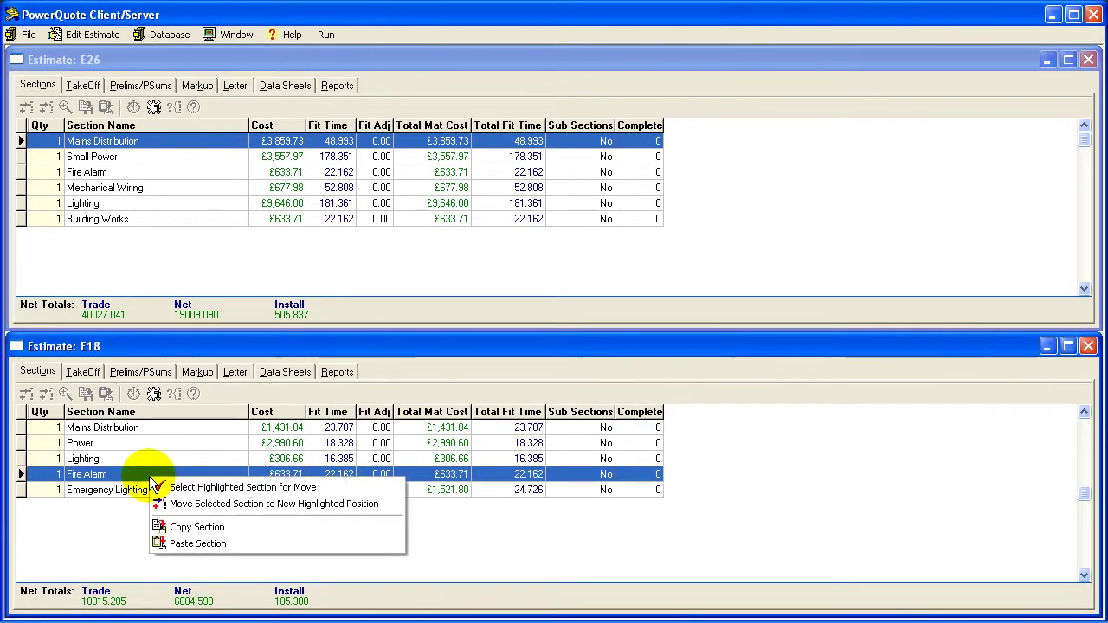
left_click(177, 529)
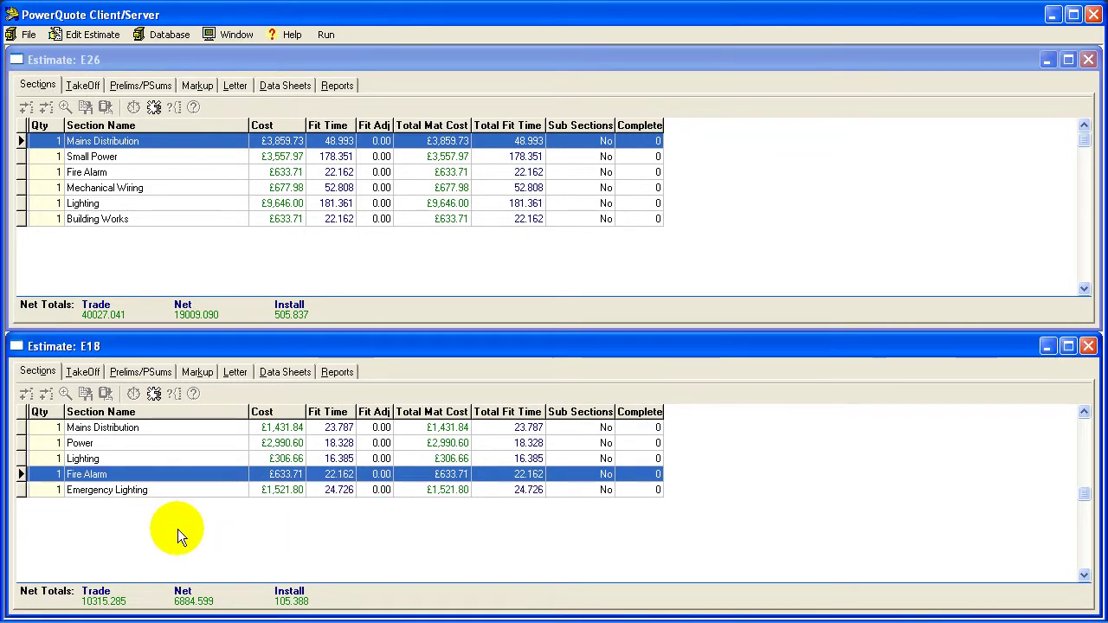
left_click(140, 173)
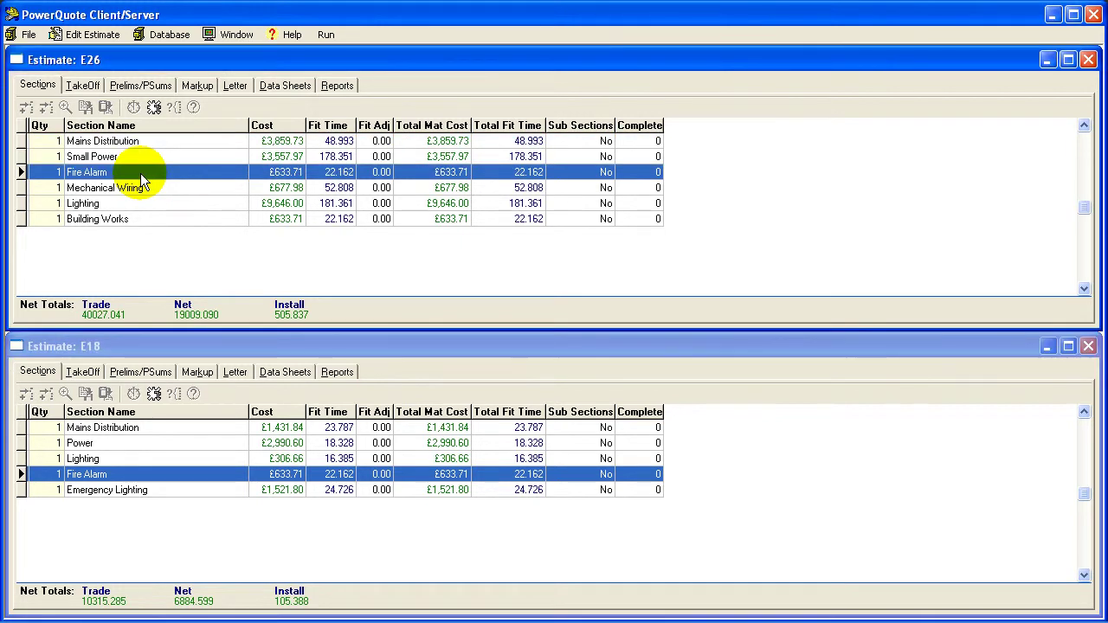
right_click(140, 174)
left_click(164, 242)
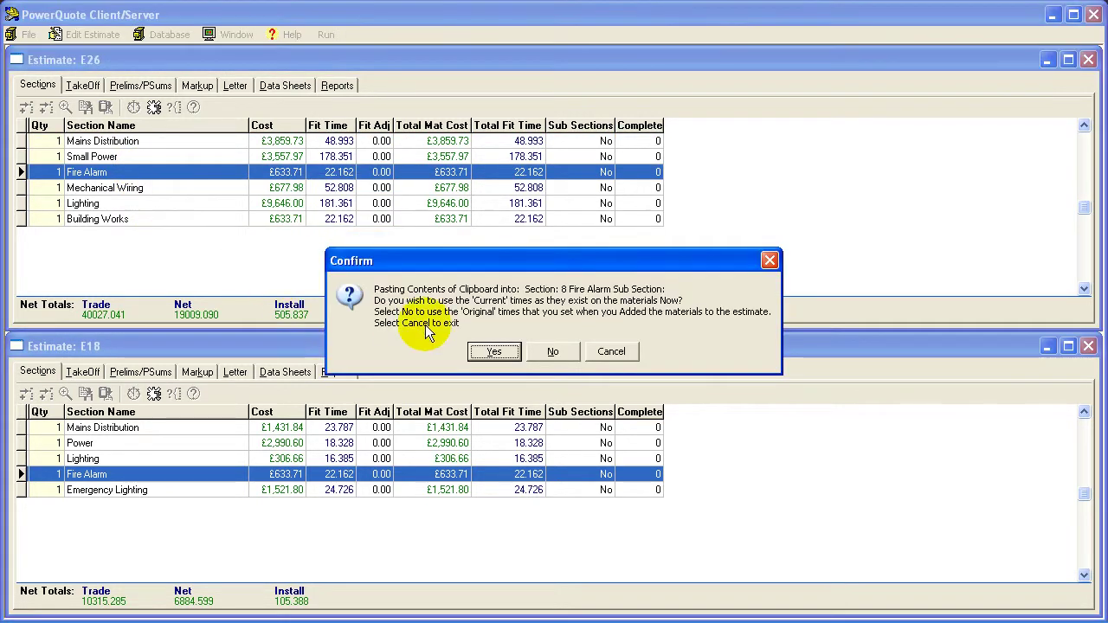
left_click(485, 350)
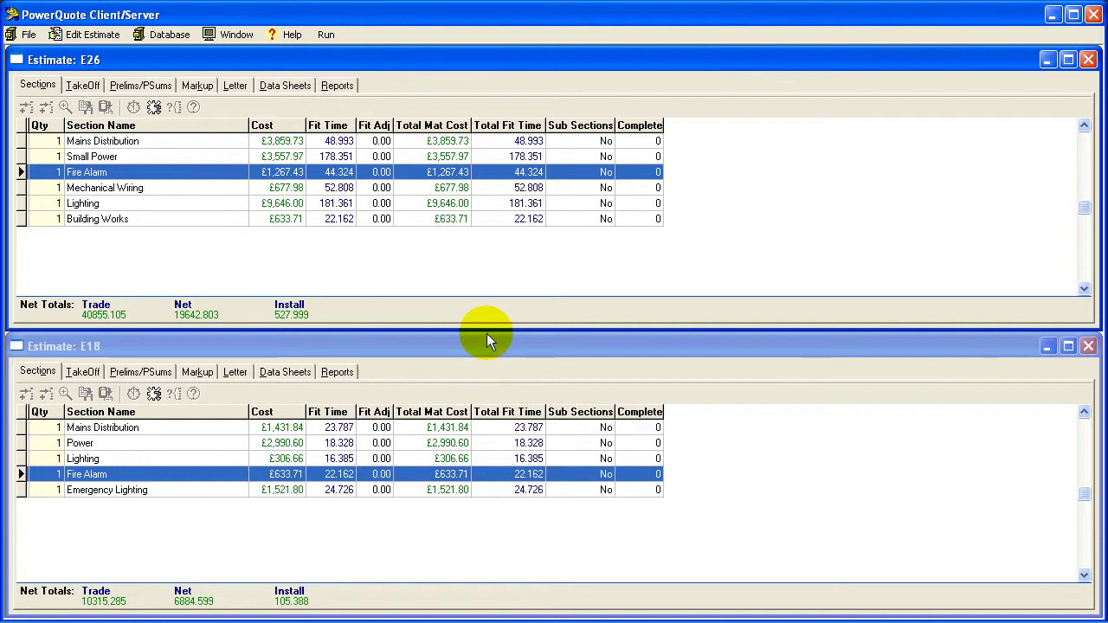
Maximize estimate E18 and review its preliminaries and provisional sums.
left_click(1068, 348)
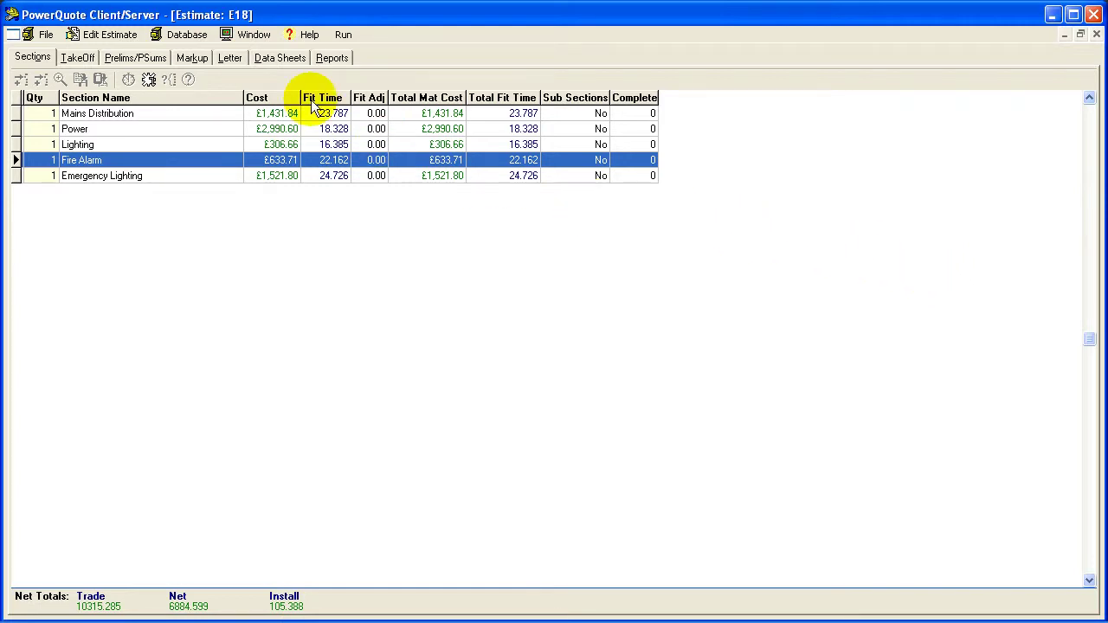
left_click(120, 66)
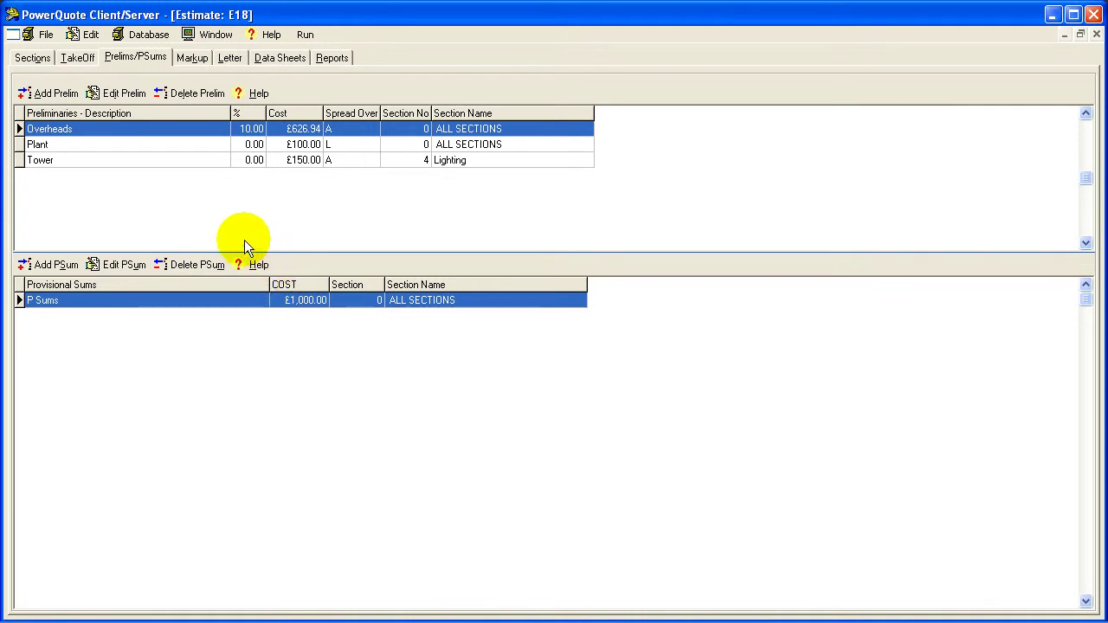
Set the Apprentice markup of estimate E18 to 50% for all sections.
left_click(192, 59)
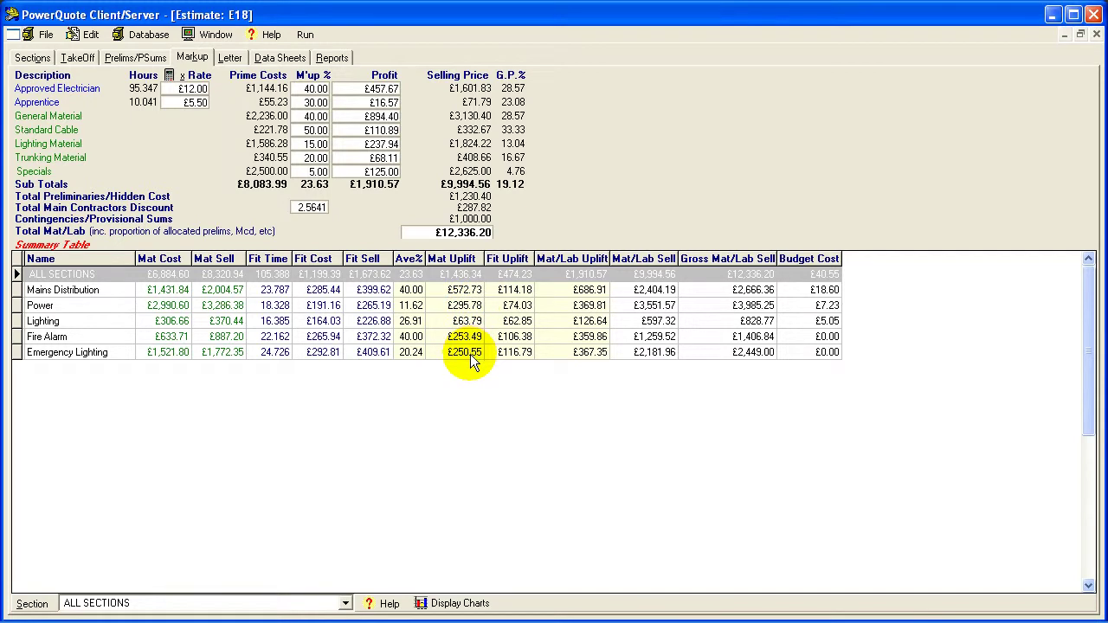
left_click(304, 102)
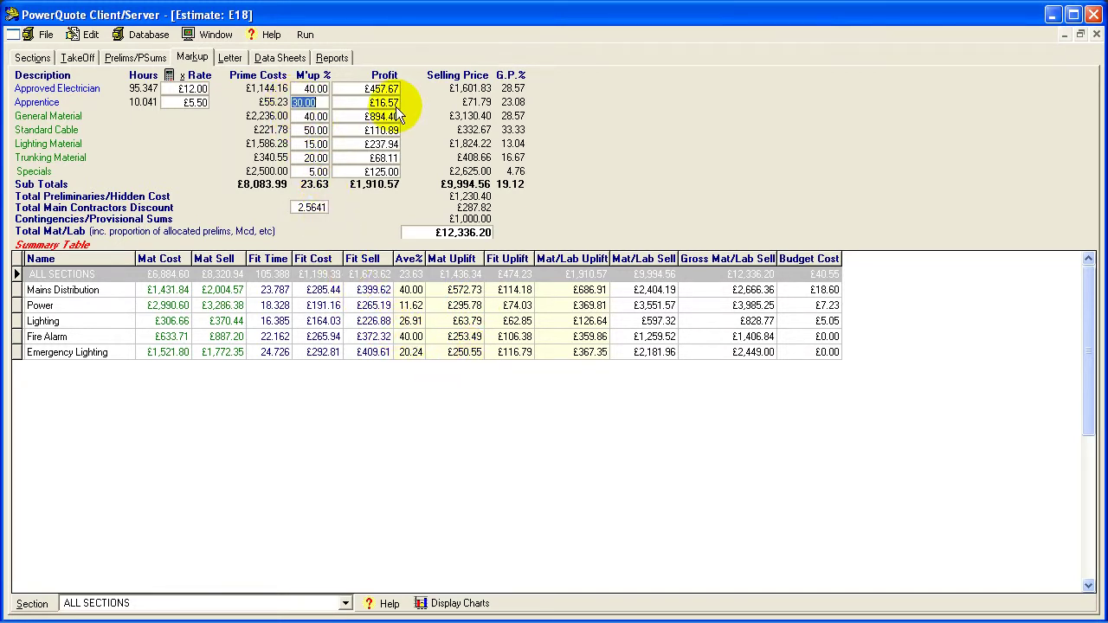
type("50")
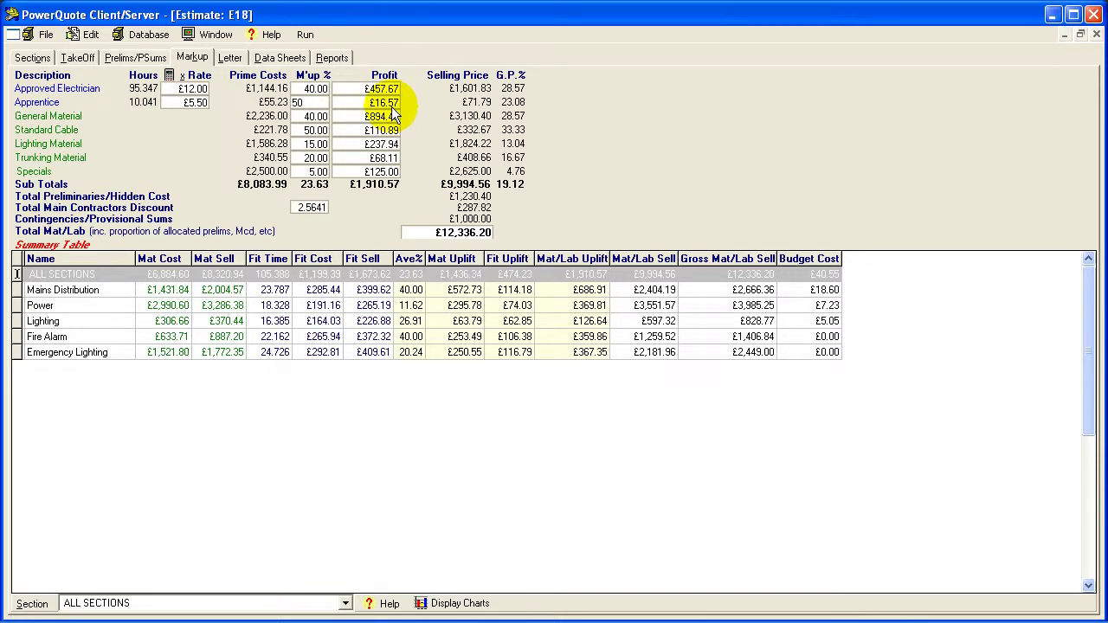
key("Return")
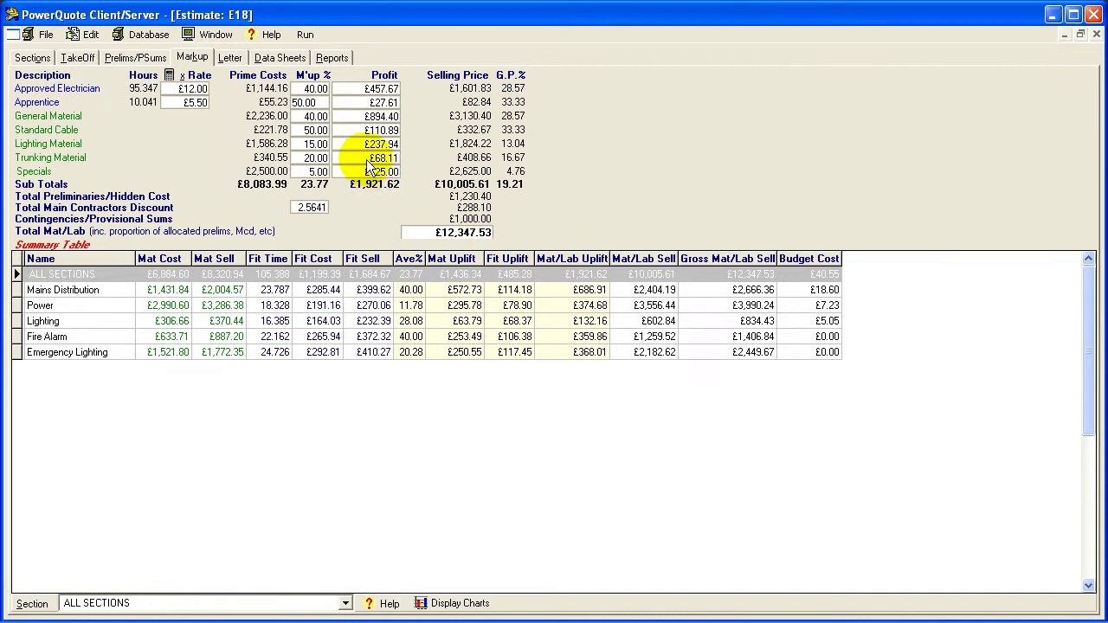
Set the General Material profit to £1,200 for all sections.
left_click(344, 116)
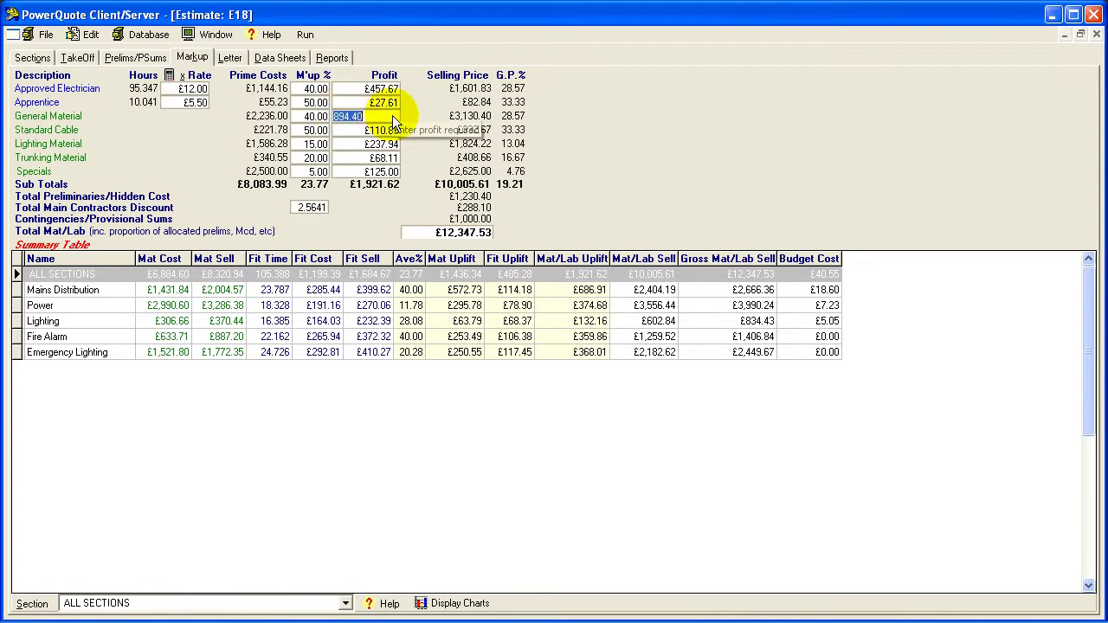
type("12")
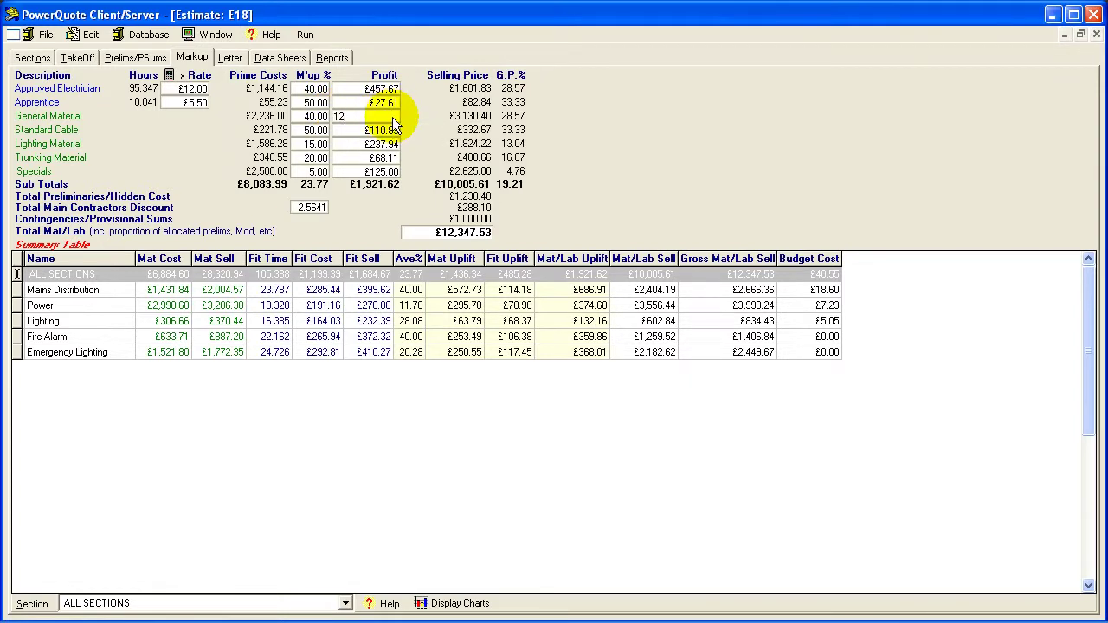
type("00")
key("Return")
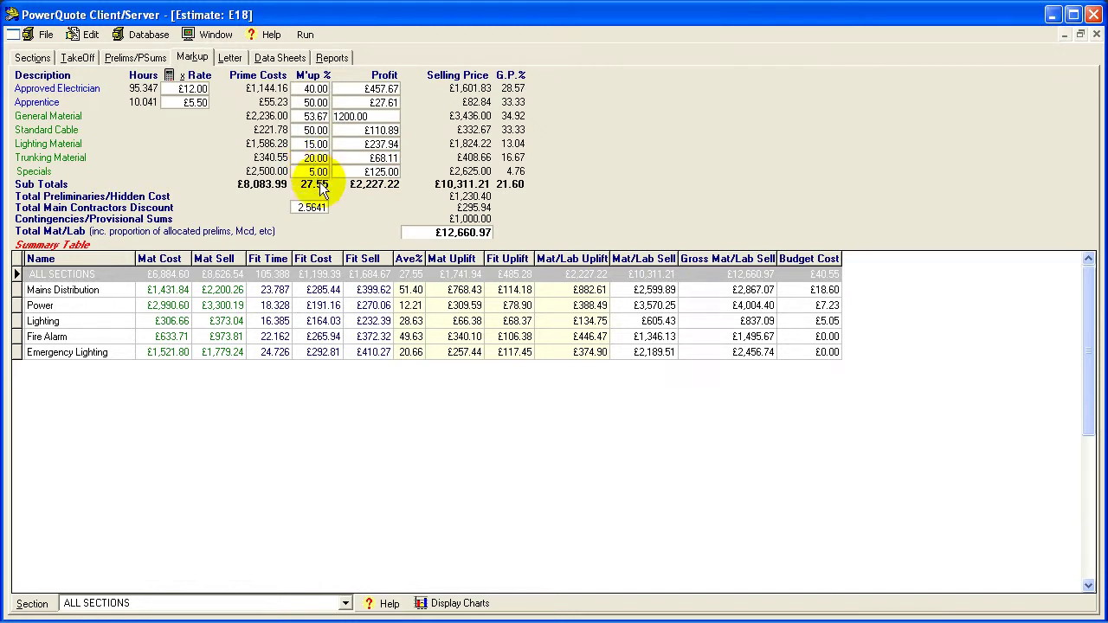
Examine the markup breakdown of the Power and Lighting sections, ending back on all sections.
left_click(275, 305)
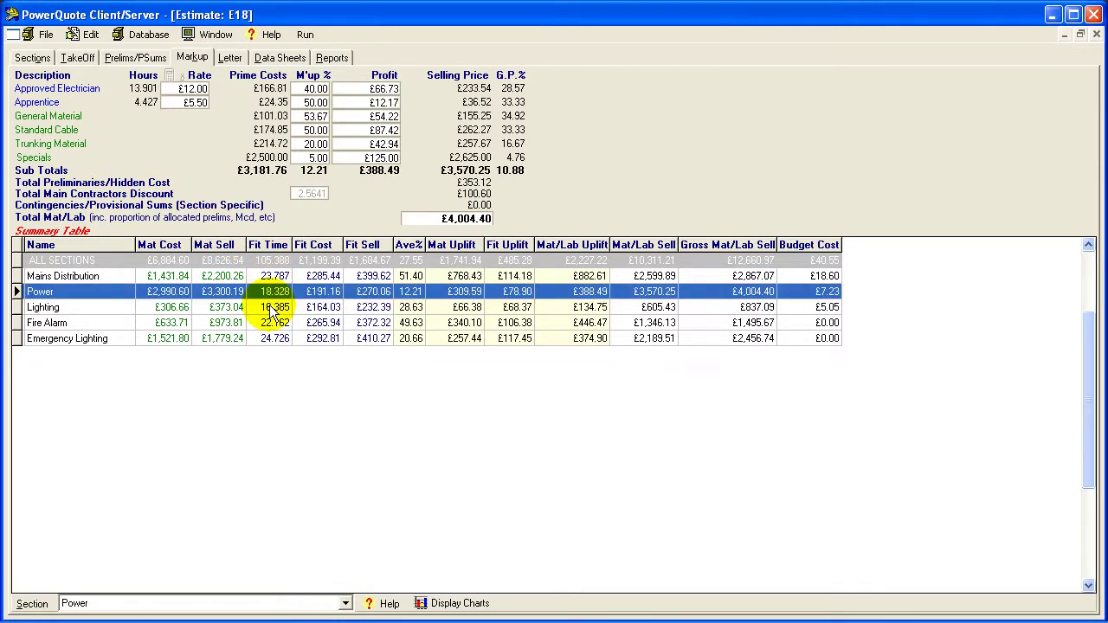
left_click(271, 311)
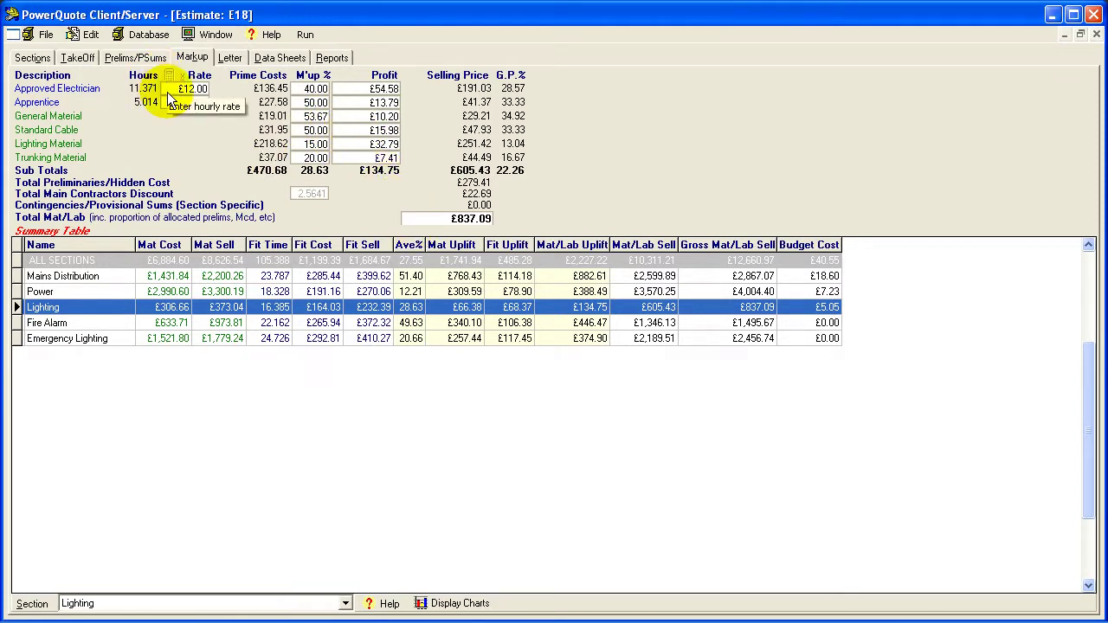
left_click(171, 259)
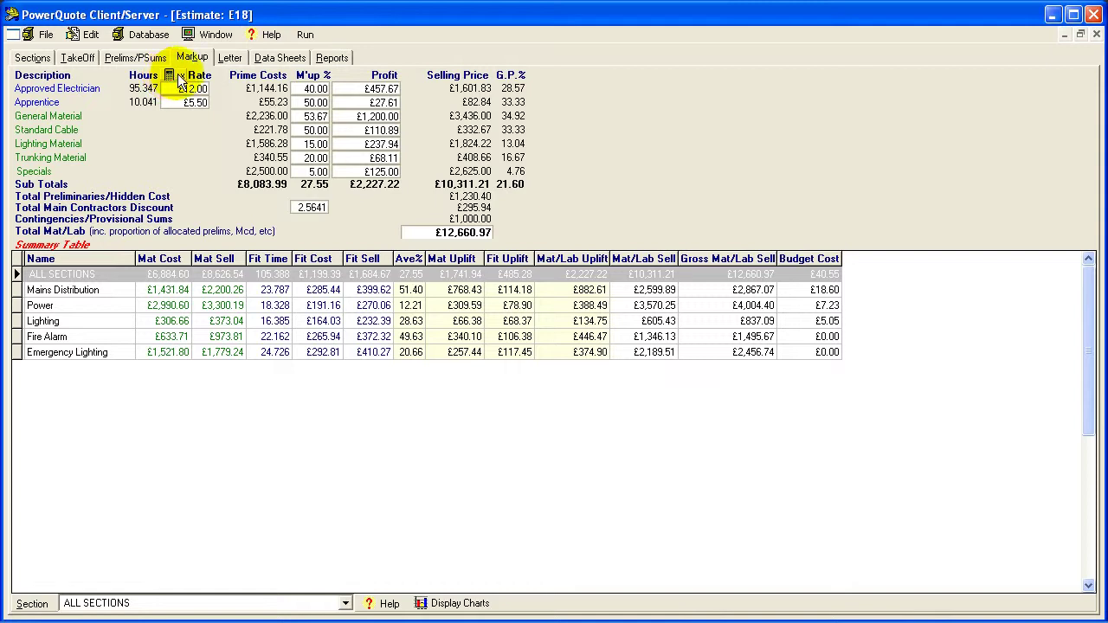
Review the quotation letter text and the data sheets included with the quote.
left_click(230, 59)
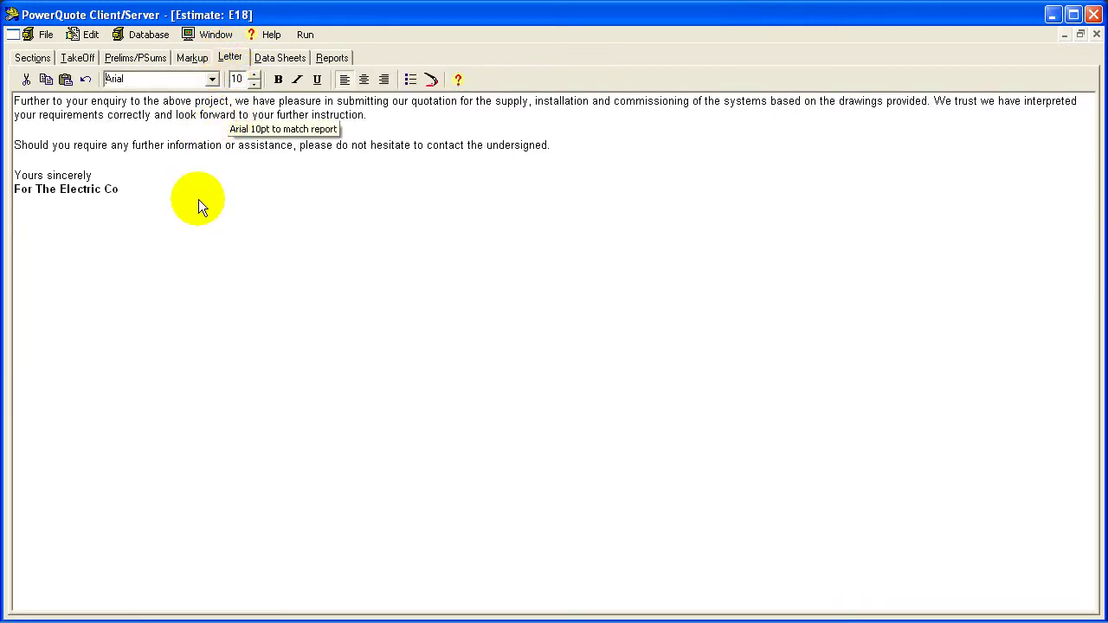
left_click(268, 57)
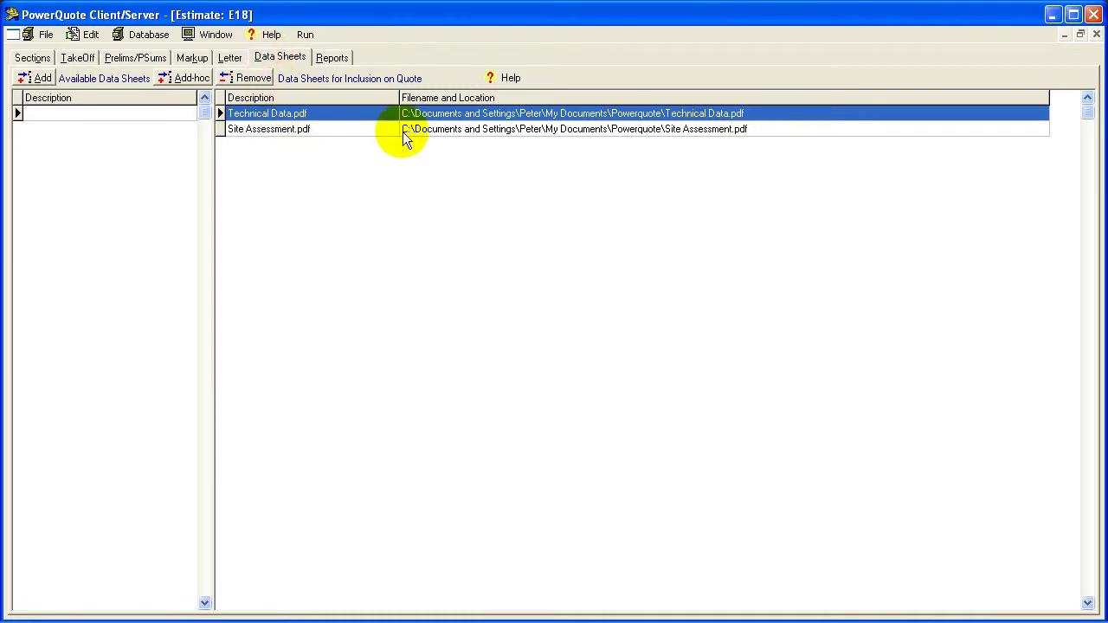
Run the Quotation report to screen and read through its covering letter and priced section summary.
left_click(334, 58)
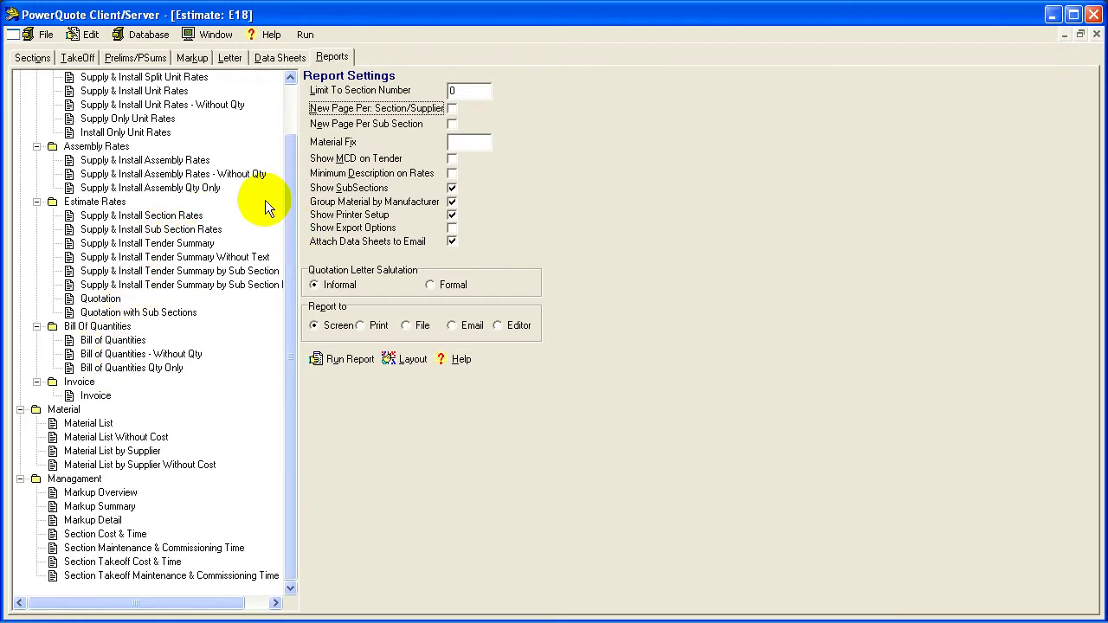
left_click_drag(290, 224, 289, 157)
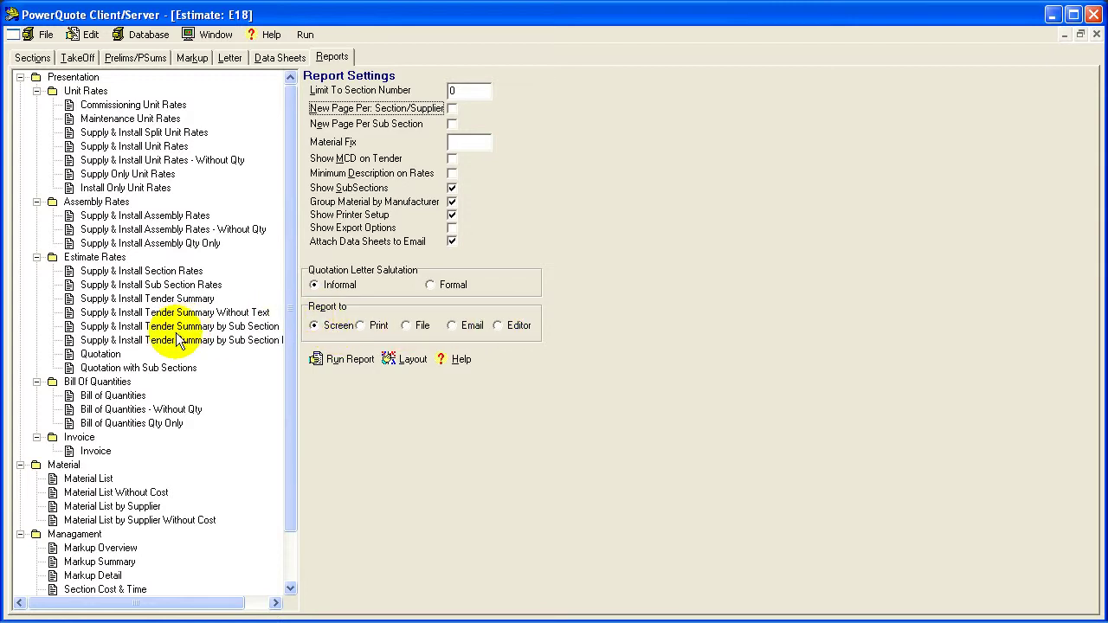
double_click(100, 356)
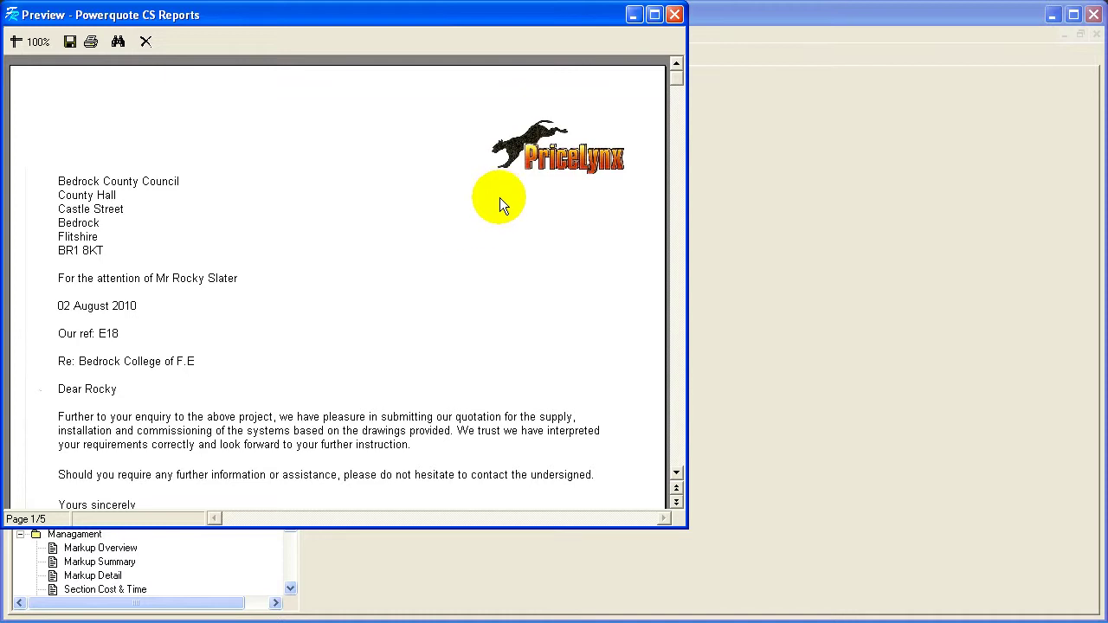
left_click(678, 451)
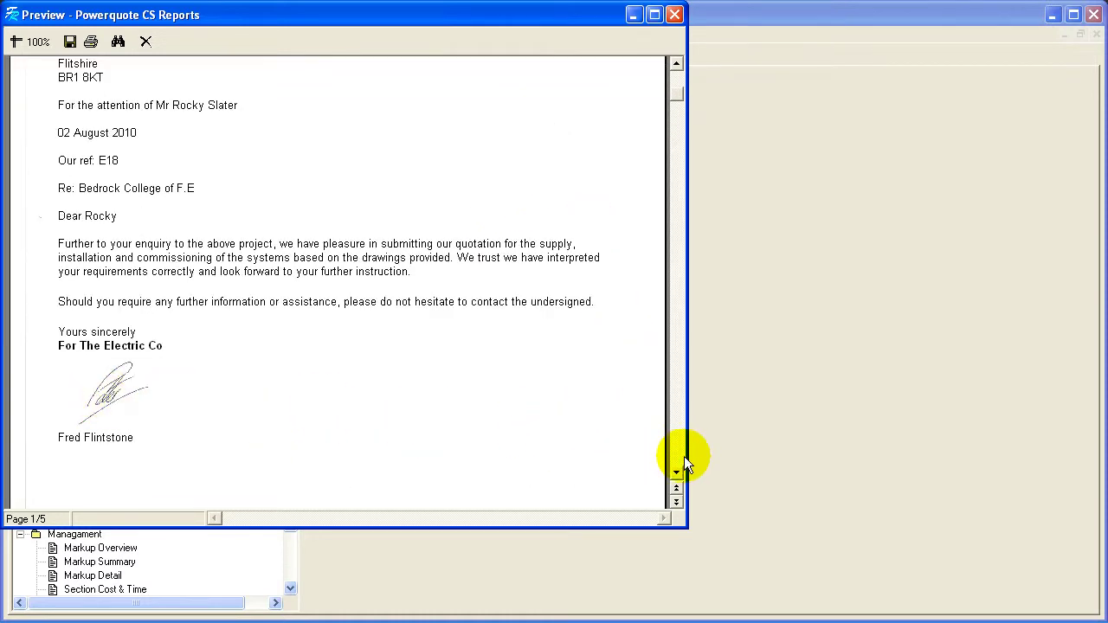
left_click(681, 457)
left_click(680, 456)
left_click(681, 457)
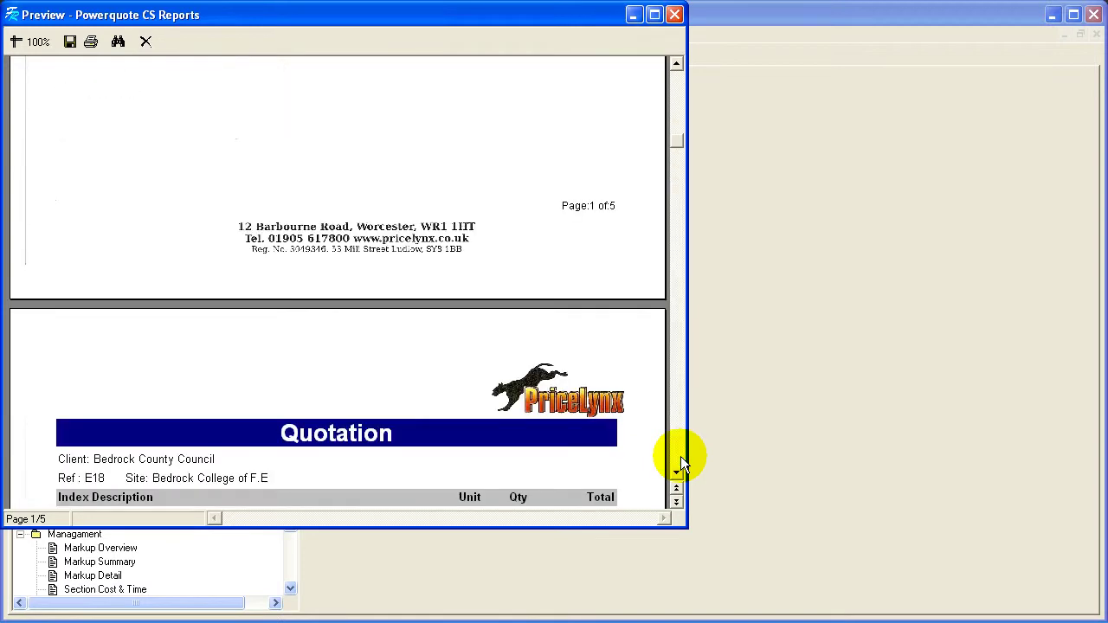
left_click(681, 457)
left_click(680, 457)
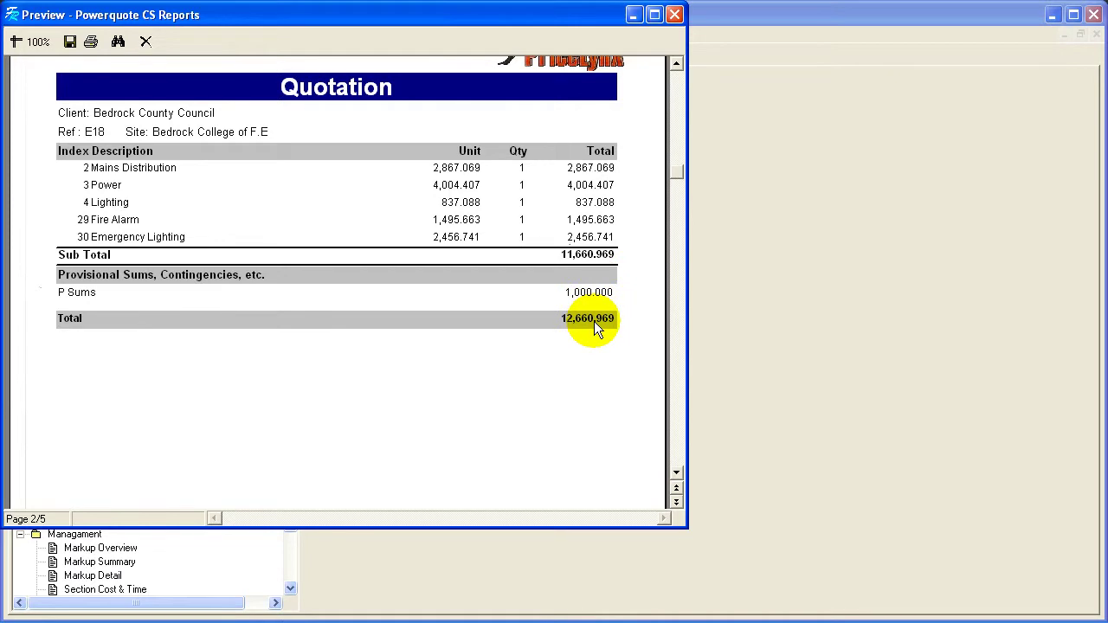
left_click(678, 460)
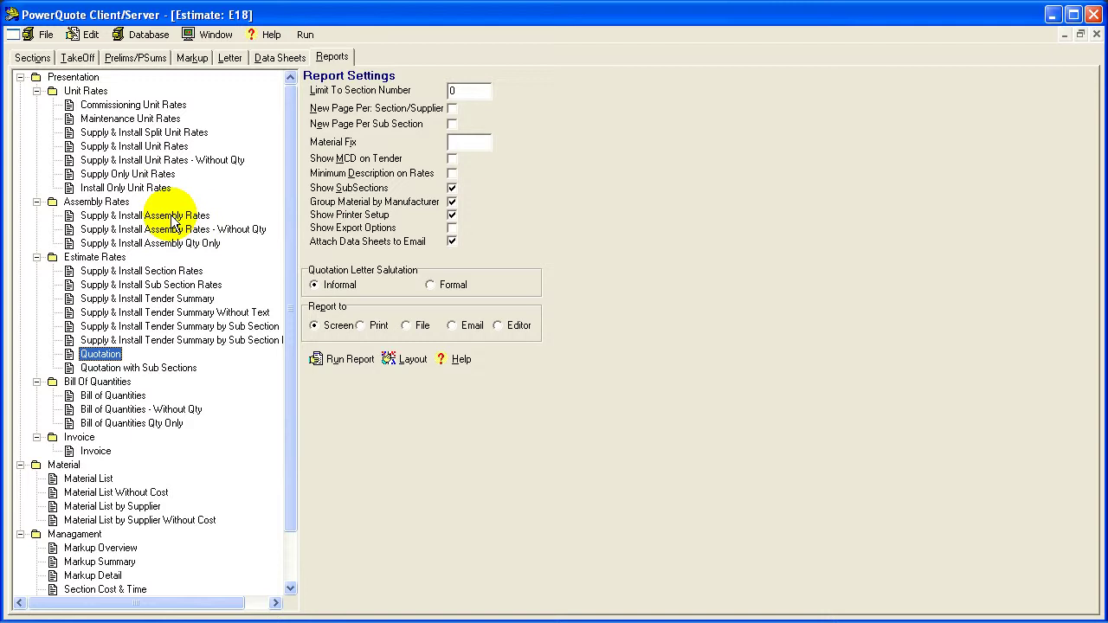
Preview the Supply & Install Assembly Rates report on screen and close it after reading.
double_click(170, 216)
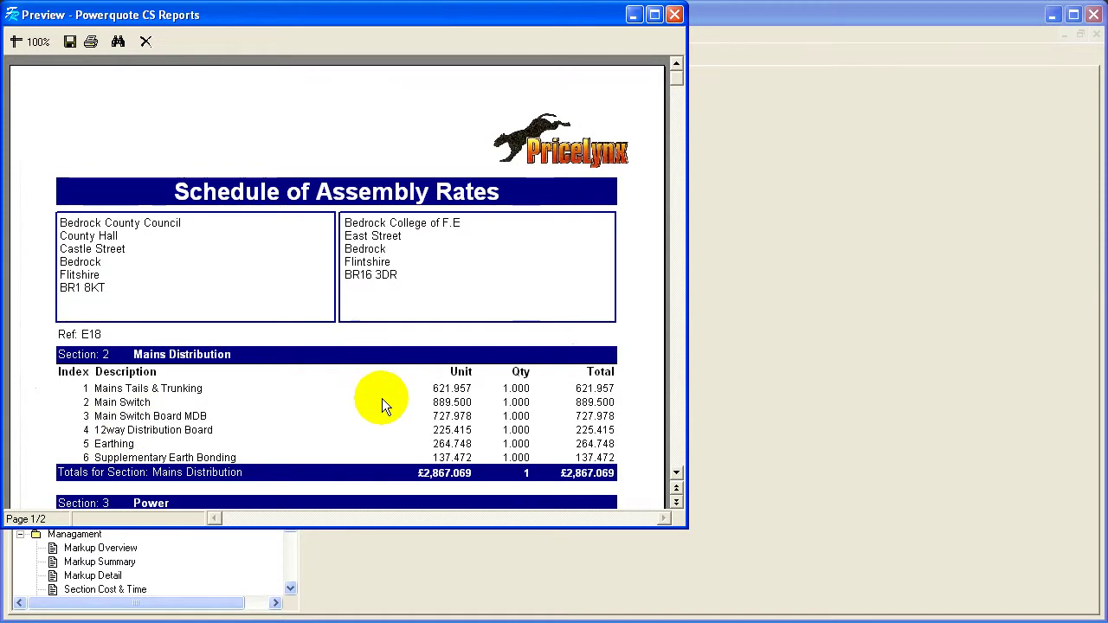
left_click(675, 14)
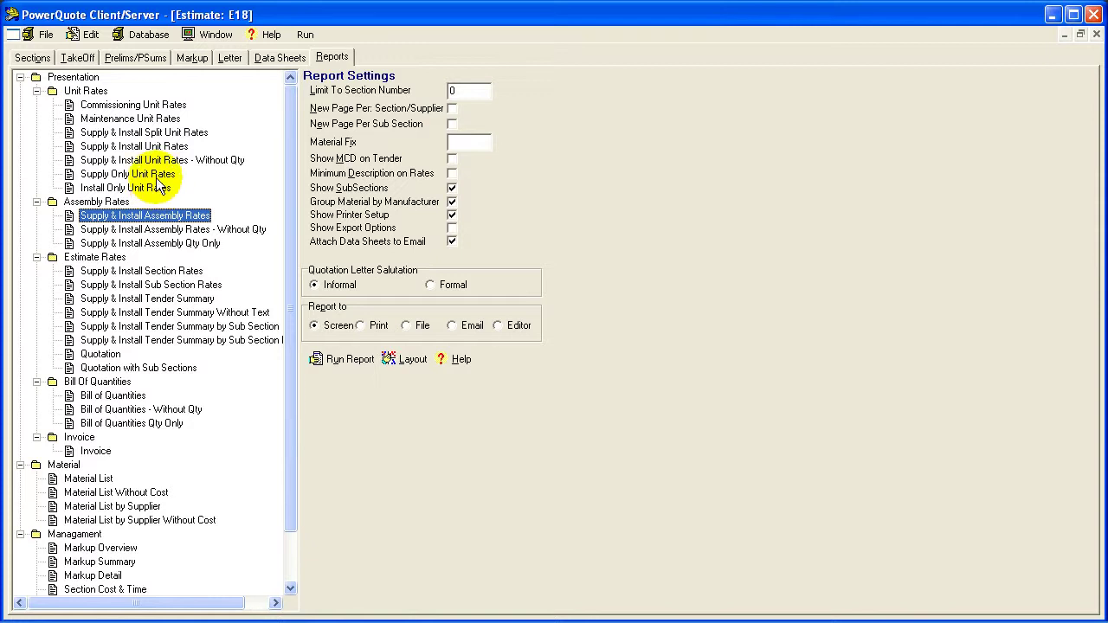
Preview the Supply & Install Split Unit Rates report and examine the Mains Distribution material and labour rates.
left_click(138, 137)
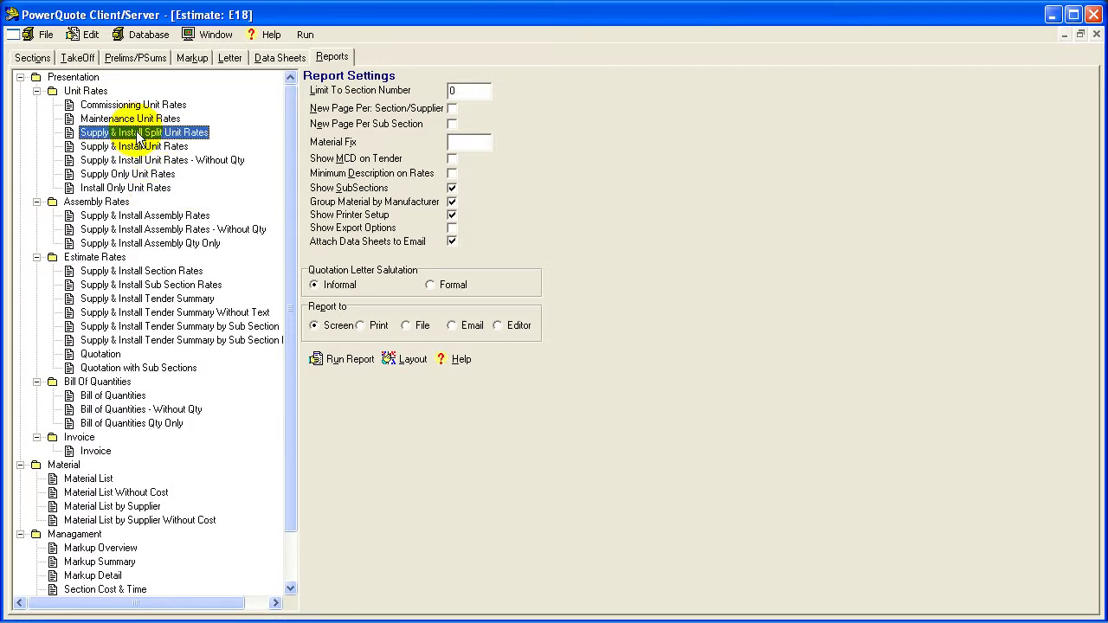
double_click(139, 134)
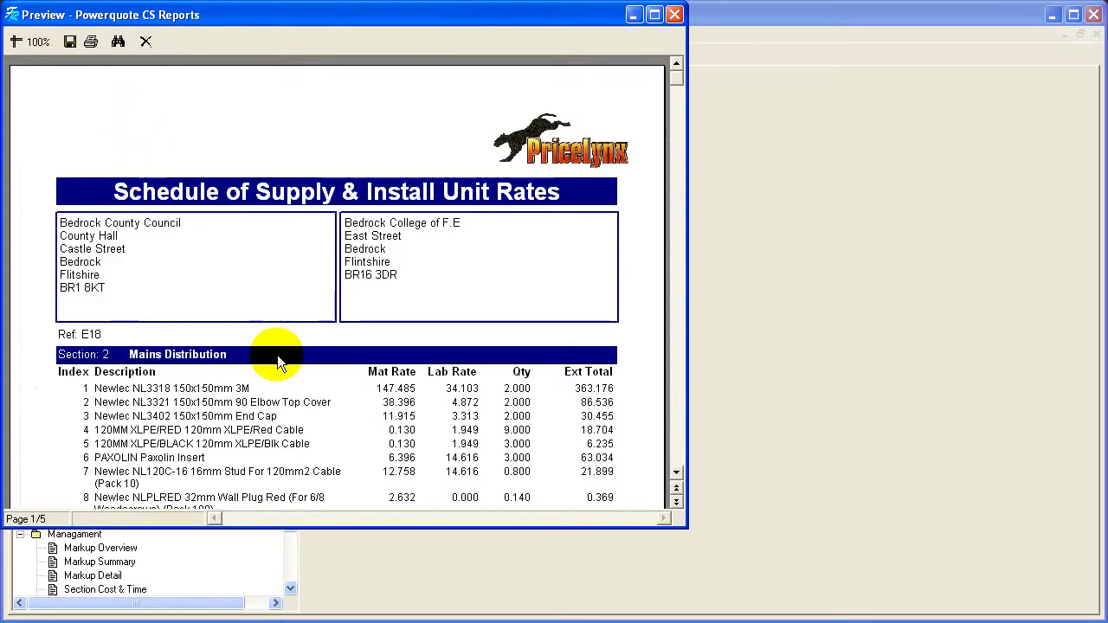
scroll(277, 355, "down", 1)
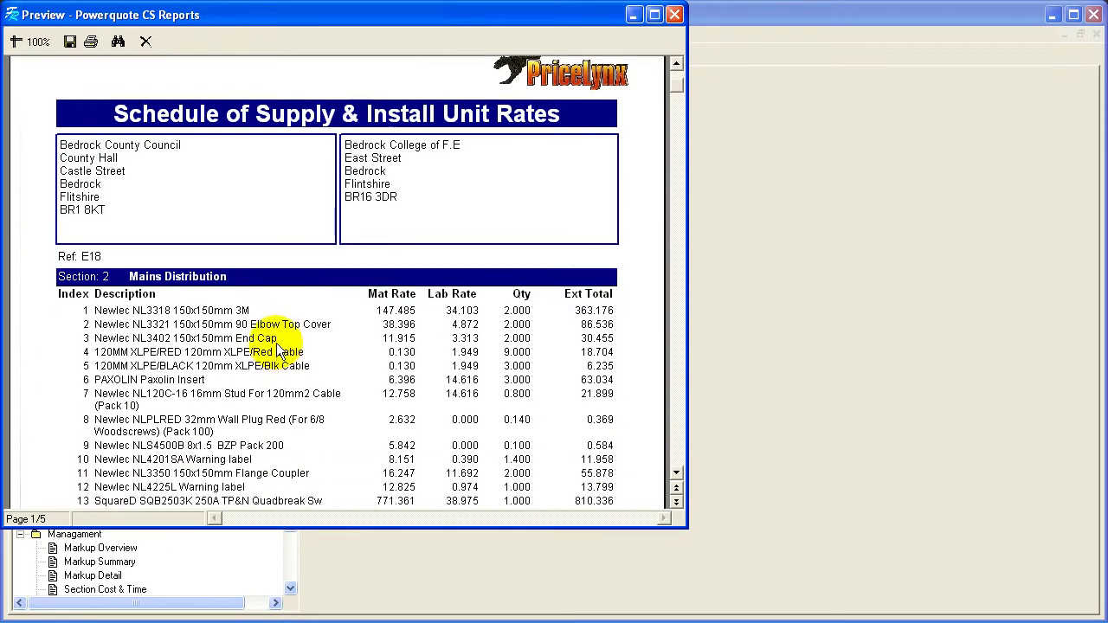